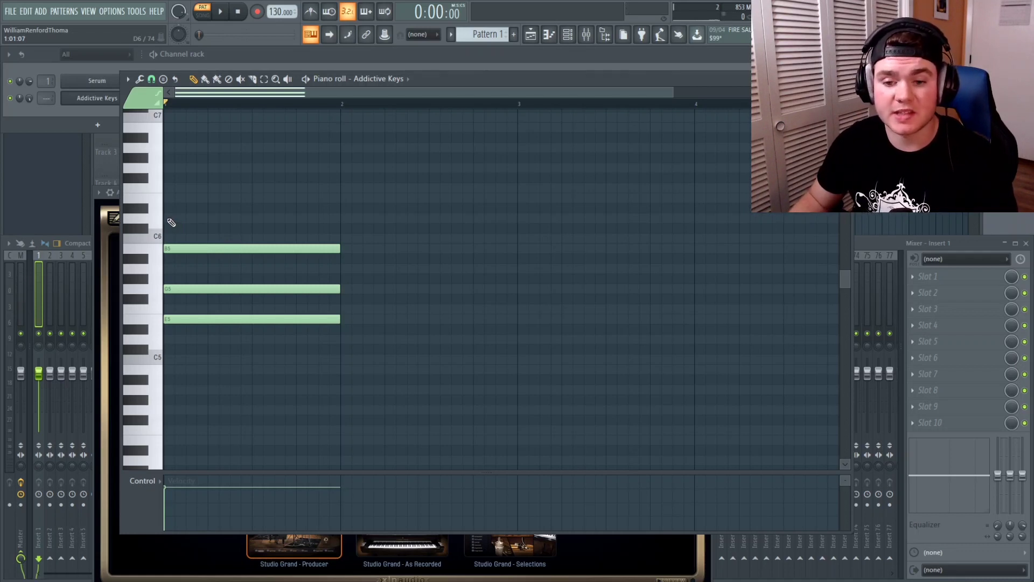
# Add a one-bar D6 note on top of the E5–G5–B5 chord and audition the result
pyautogui.click(170, 219)
pyautogui.press('space')
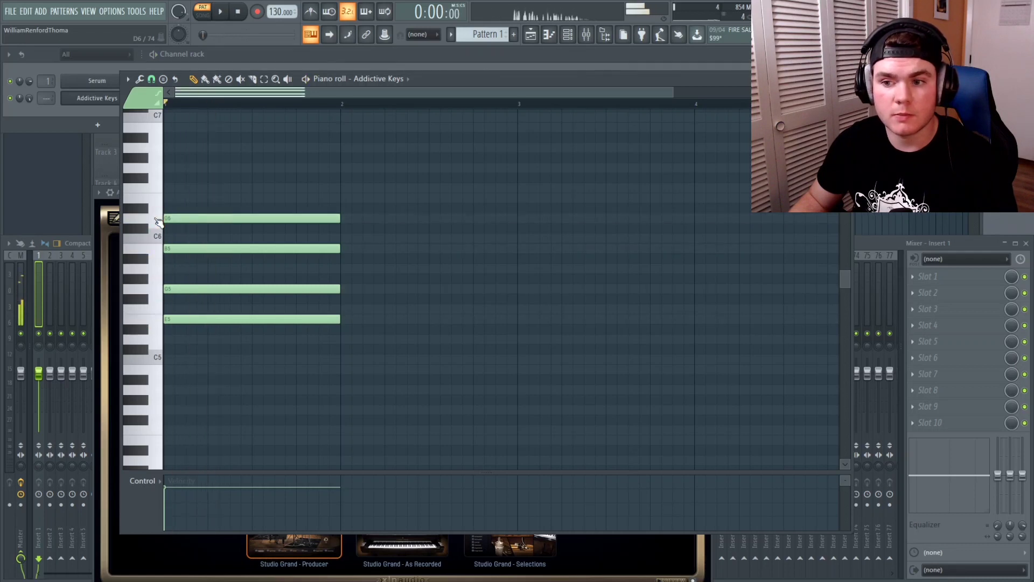
pyautogui.press('space')
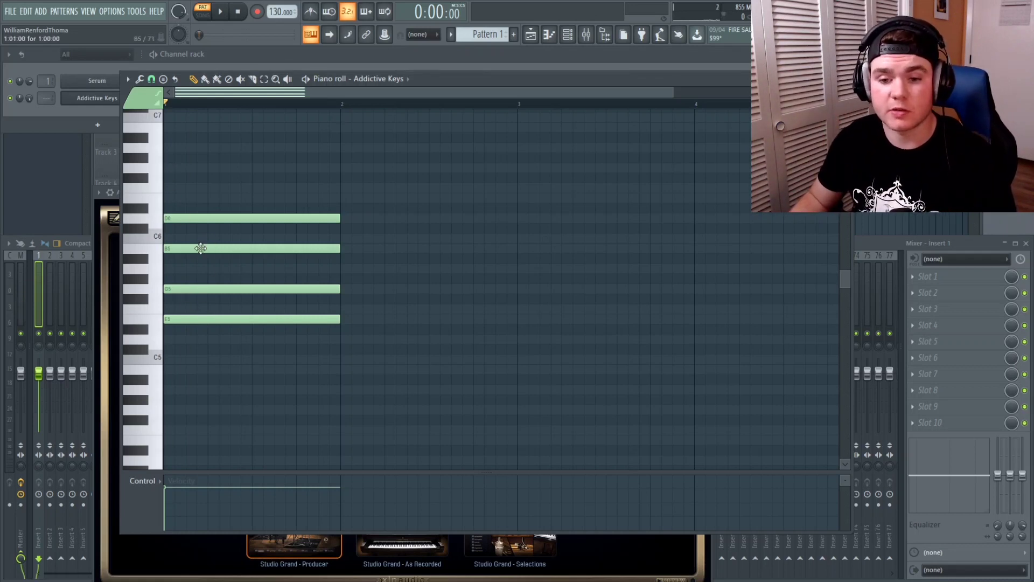
pyautogui.press('space')
# Add one-bar E4 and B4 notes beneath the chord, auditioning it after each addition
pyautogui.scroll(-3, 431, 252)
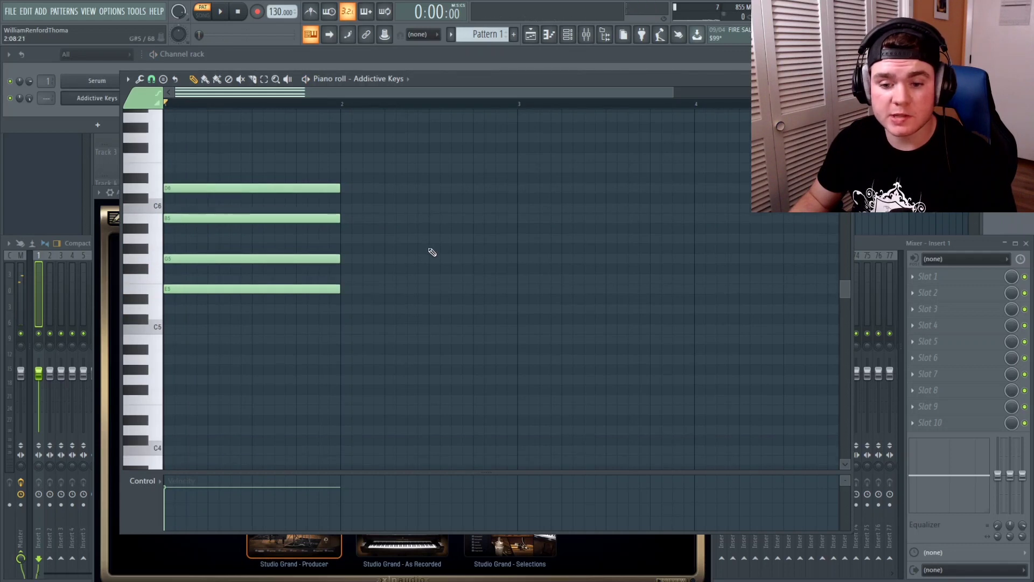
pyautogui.click(176, 381)
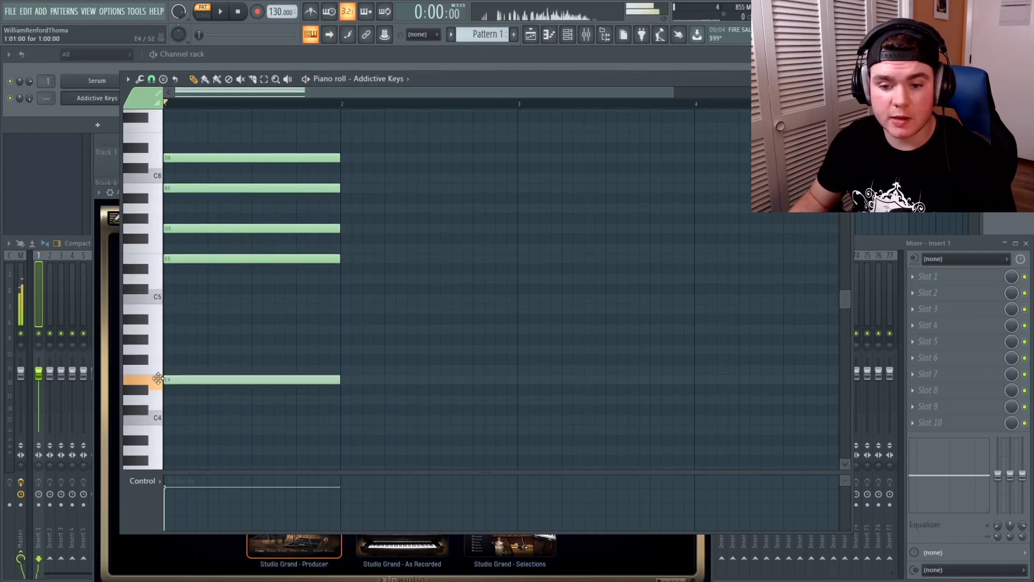
pyautogui.press('space')
pyautogui.press('space')
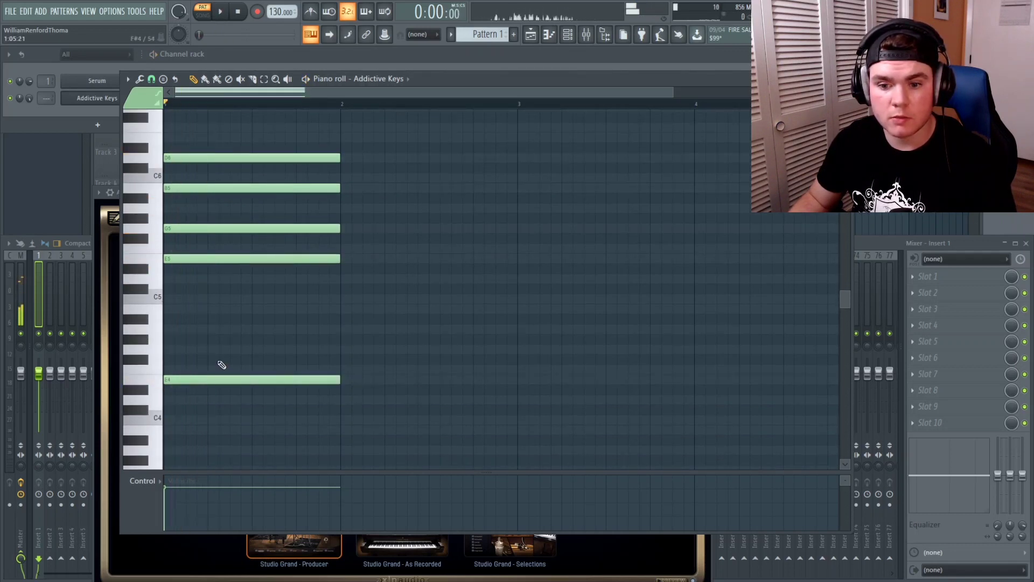
pyautogui.moveTo(181, 331); pyautogui.dragTo(181, 311)
pyautogui.press('space')
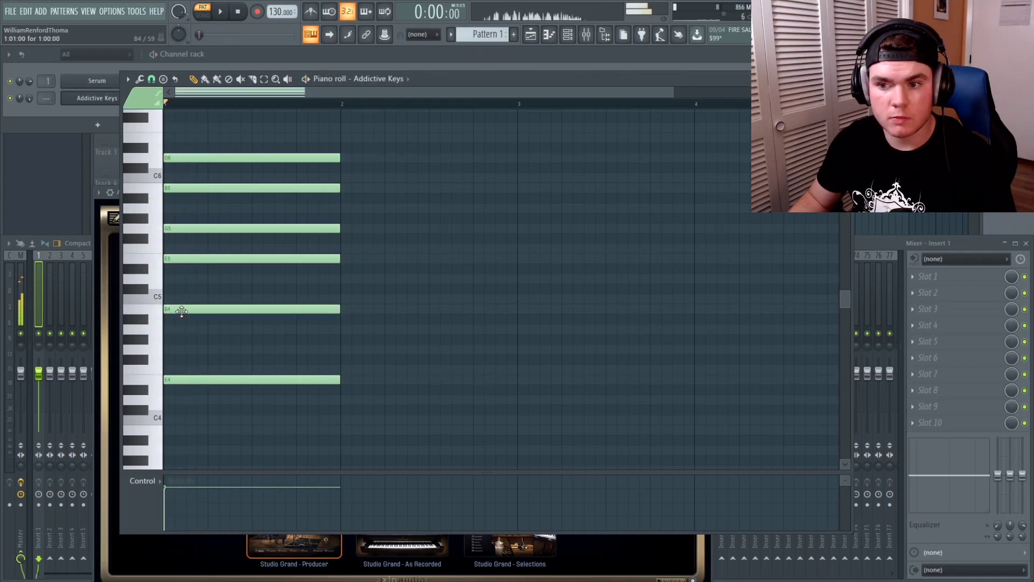
pyautogui.press('space')
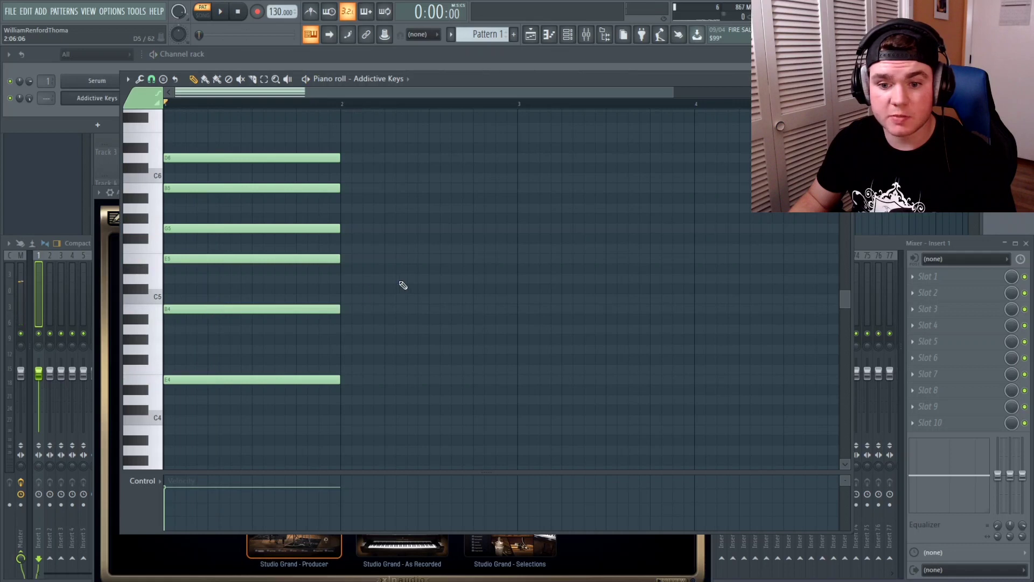
# Try a one-bar F#6 note as the highest chord tone and play the chord back repeatedly
pyautogui.scroll(2, 403, 286)
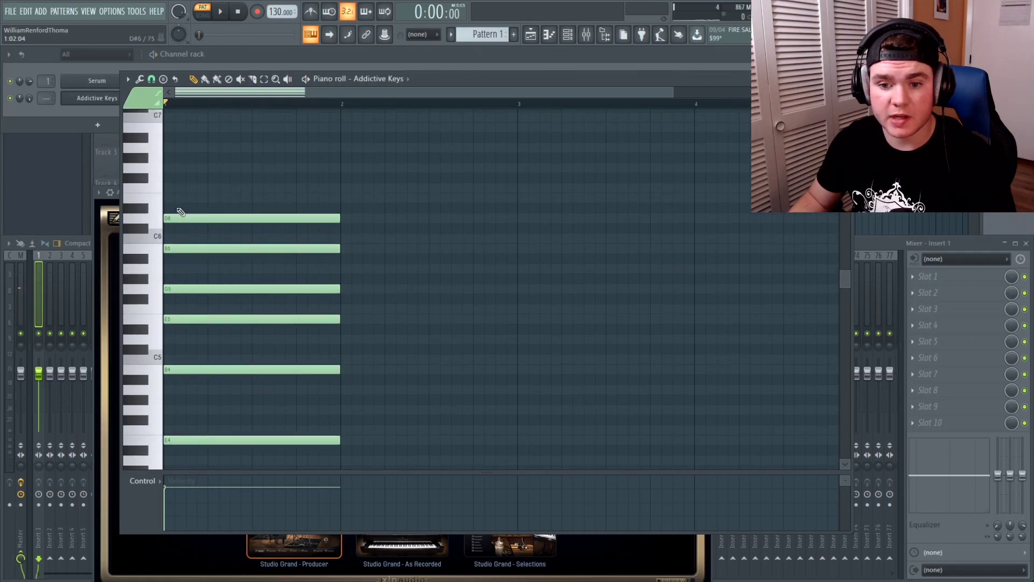
pyautogui.click(178, 178)
pyautogui.press('space')
pyautogui.press('space')
pyautogui.press('space')
pyautogui.press('space')
pyautogui.press('space')
pyautogui.press('space')
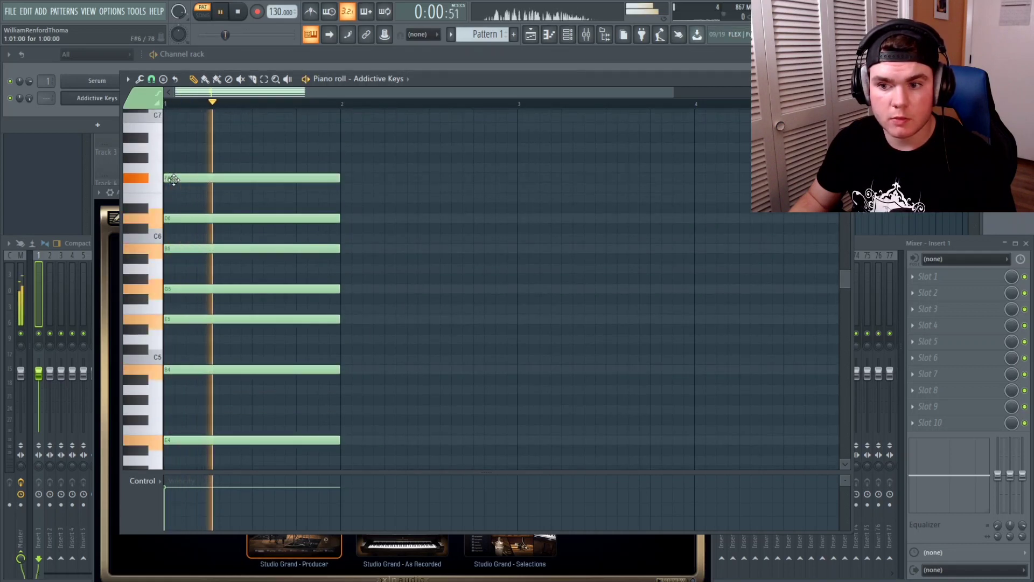
pyautogui.click(173, 182)
pyautogui.moveTo(173, 182)
pyautogui.mouseDown()
pyautogui.moveTo(171, 204)
pyautogui.moveTo(172, 177)
pyautogui.mouseUp()
pyautogui.press('space')
pyautogui.press('space')
pyautogui.press('space')
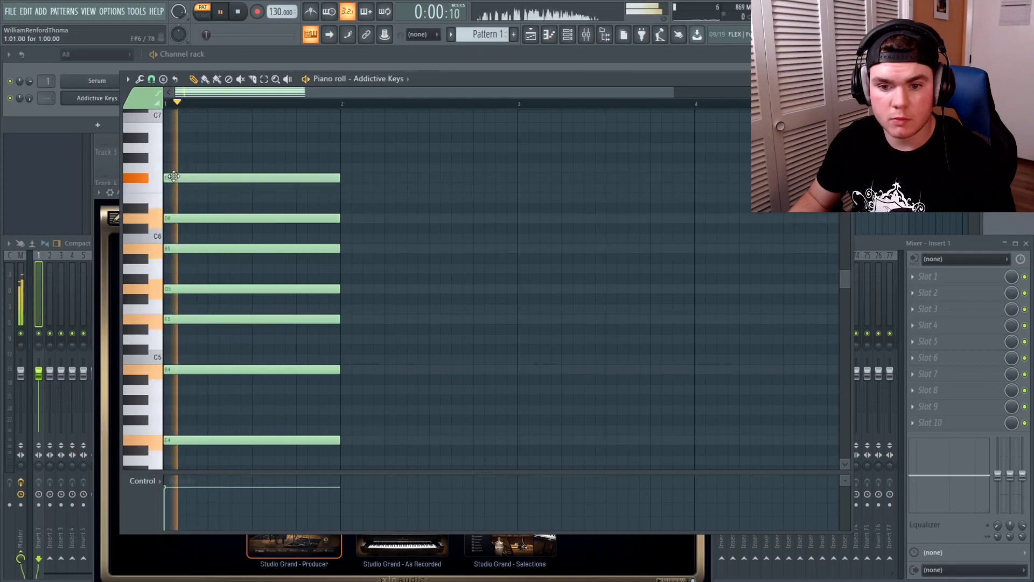
pyautogui.press('space')
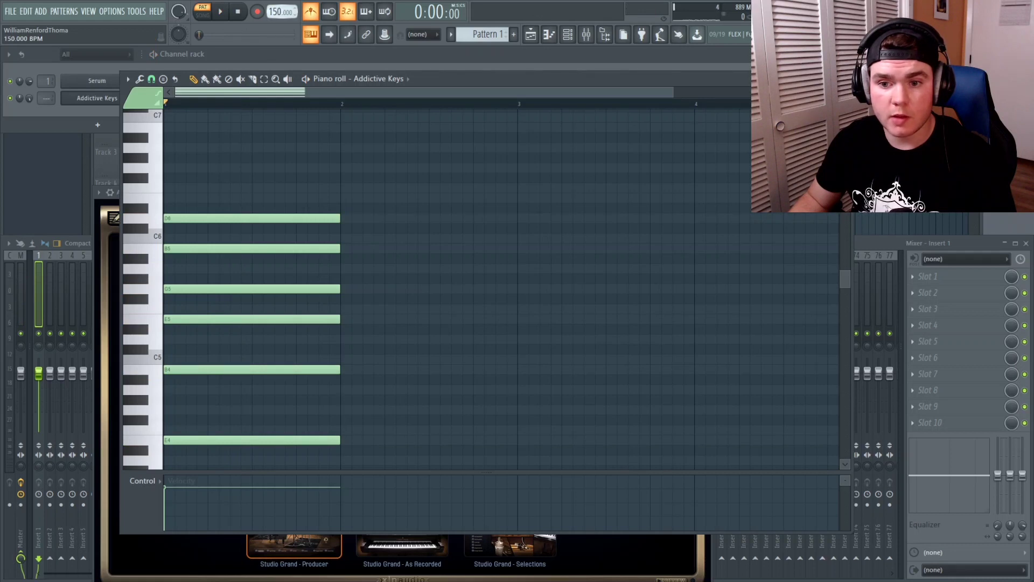
# Rework the sustained chord into four one-beat stabs spread across bars 1 and 2
pyautogui.moveTo(373, 456); pyautogui.dragTo(259, 217)
pyautogui.press('space')
pyautogui.press('space')
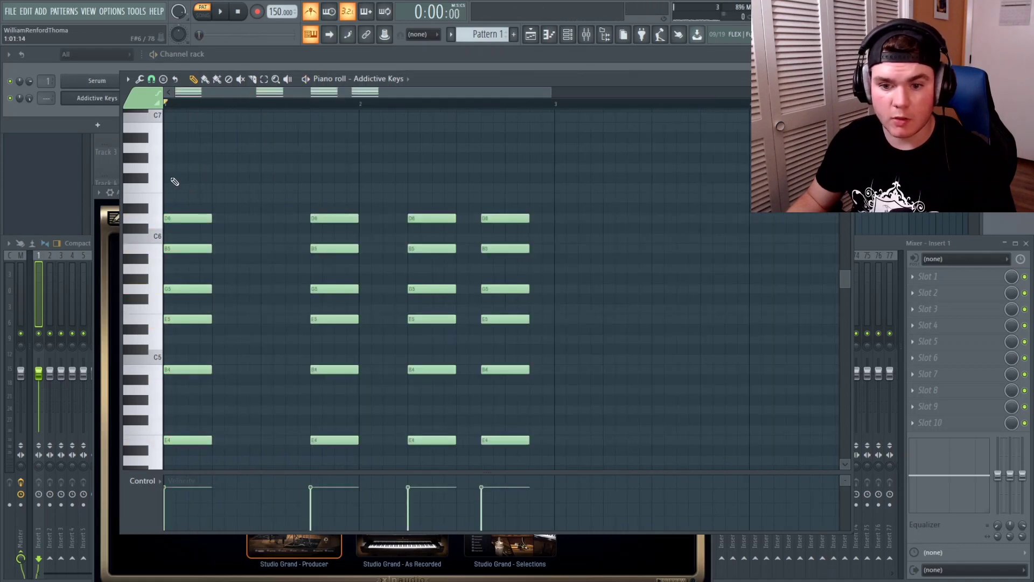
# Add a one-beat F#6 note on top of each of the four chord stabs and play the pattern
pyautogui.click(175, 178)
pyautogui.click(323, 178)
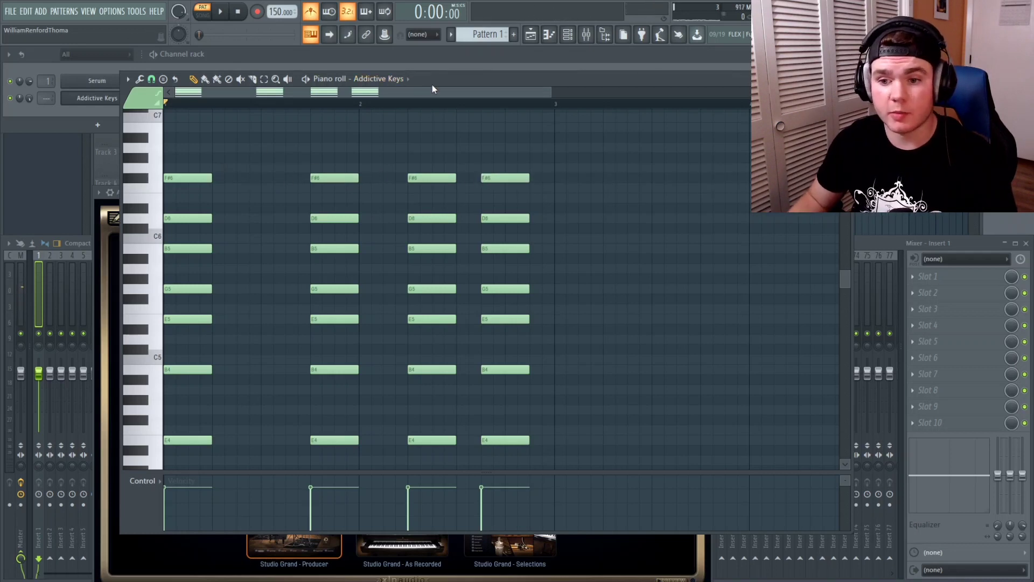
pyautogui.press('space')
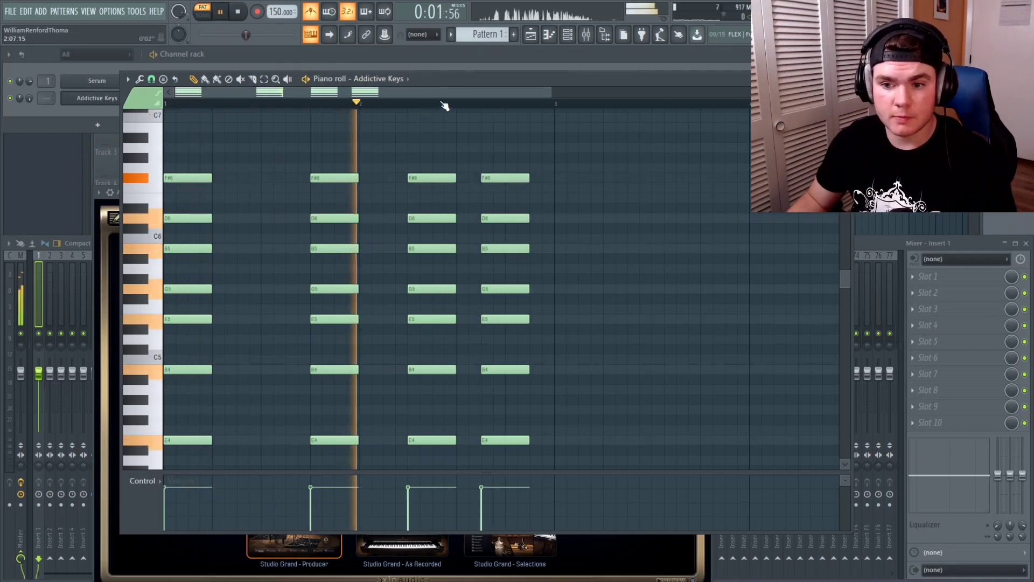
pyautogui.press('space')
# Duplicate the four chord stabs into bars 3 and 4, using E6 as their top note, and play the pattern
pyautogui.scroll(-3, 445, 106)
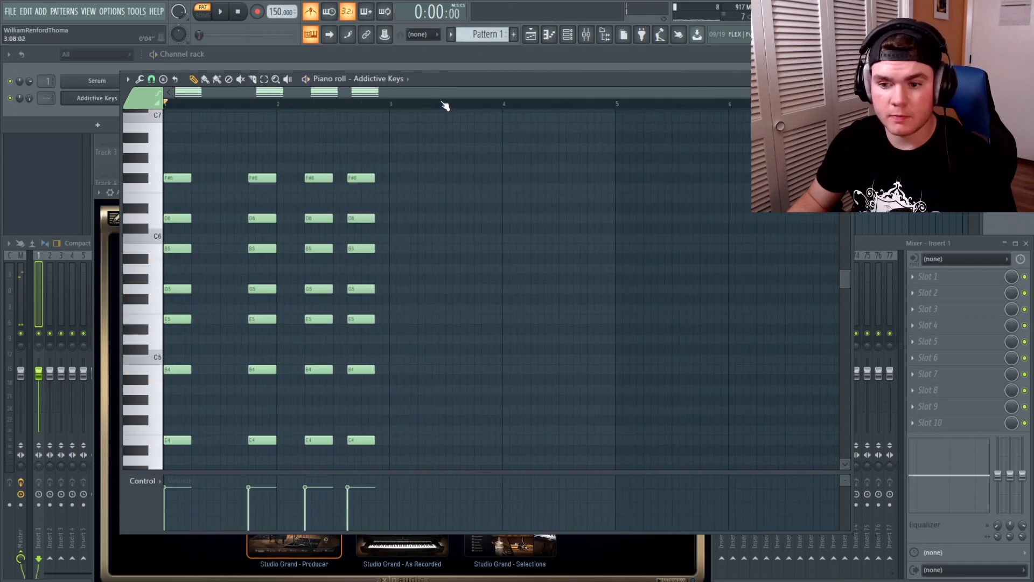
pyautogui.moveTo(427, 450); pyautogui.dragTo(403, 194)
pyautogui.moveTo(634, 200); pyautogui.dragTo(403, 198)
pyautogui.hotkey('ctrl', 'd')
pyautogui.press('space')
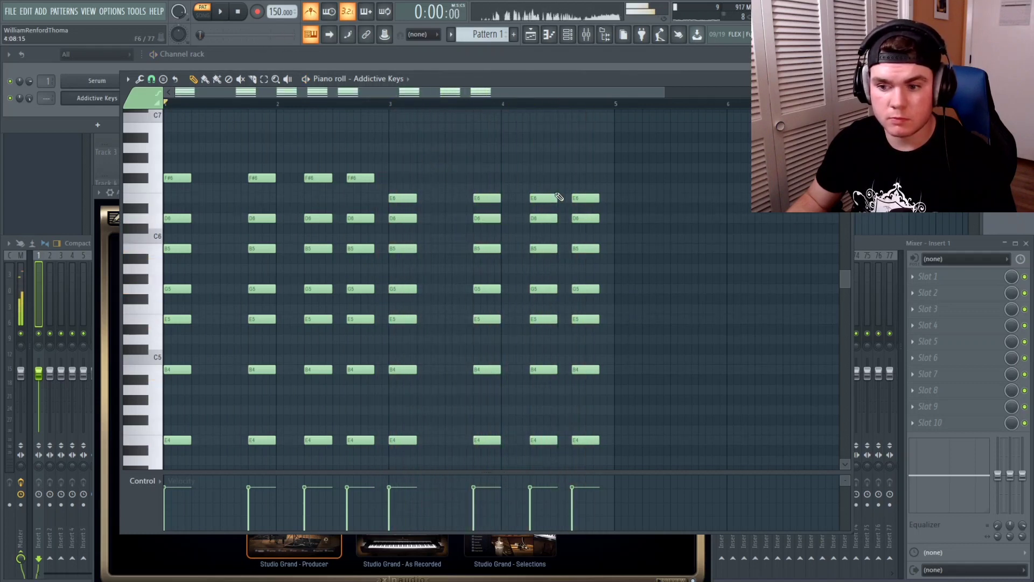
# Delete the D6 notes from the chords in bars 3 and 4 and listen to the progression
pyautogui.press('space')
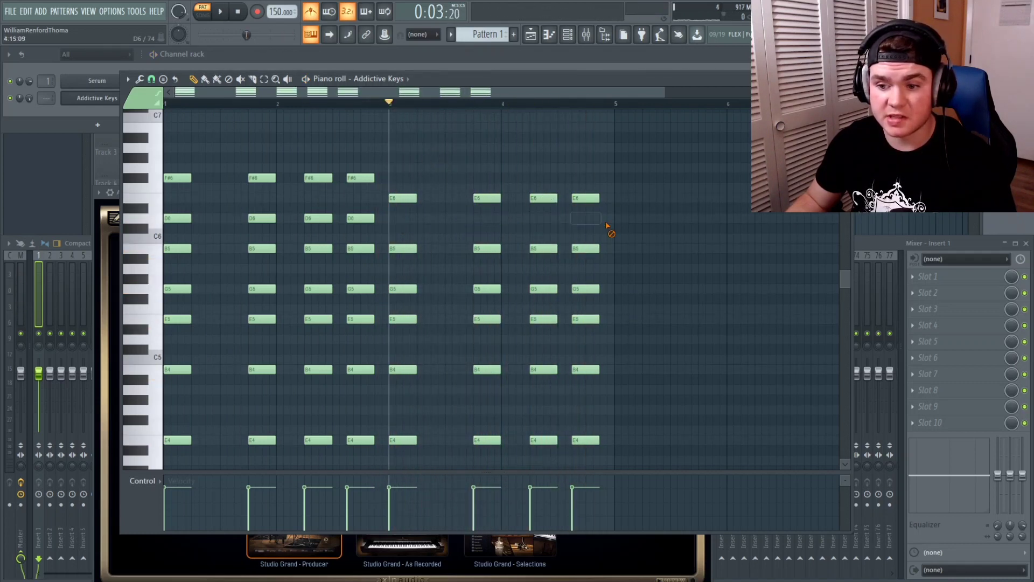
pyautogui.press('space')
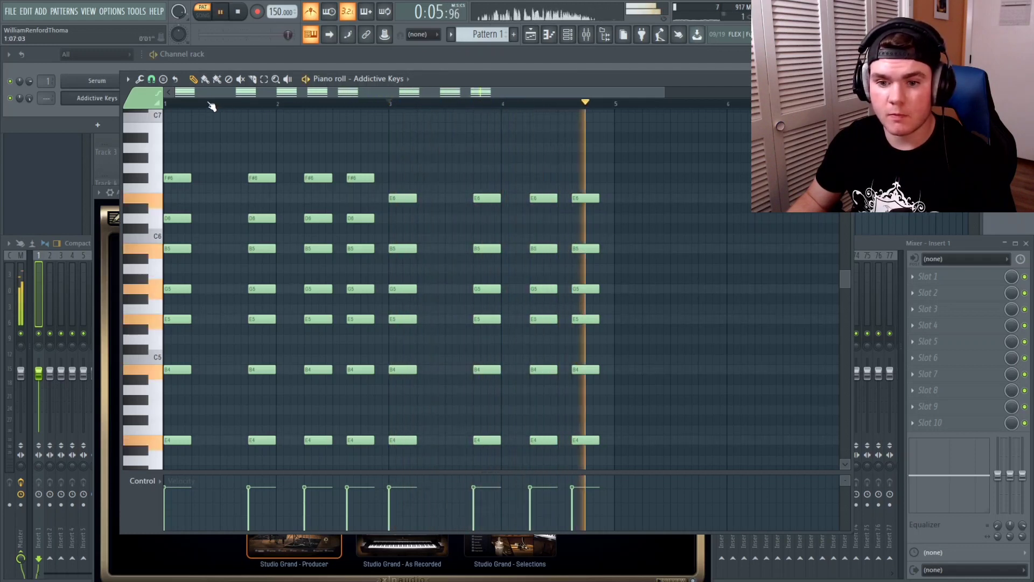
pyautogui.press('space')
# Lengthen the chords at the start of bars 1 and 3 to two beats and play the pattern
pyautogui.click(163, 104)
pyautogui.moveTo(206, 454); pyautogui.dragTo(163, 107)
pyautogui.scroll(1, 433, 426)
pyautogui.moveTo(433, 462); pyautogui.dragTo(444, 208)
pyautogui.click(469, 178)
pyautogui.rightClick(469, 181)
pyautogui.scroll(-2, 470, 159)
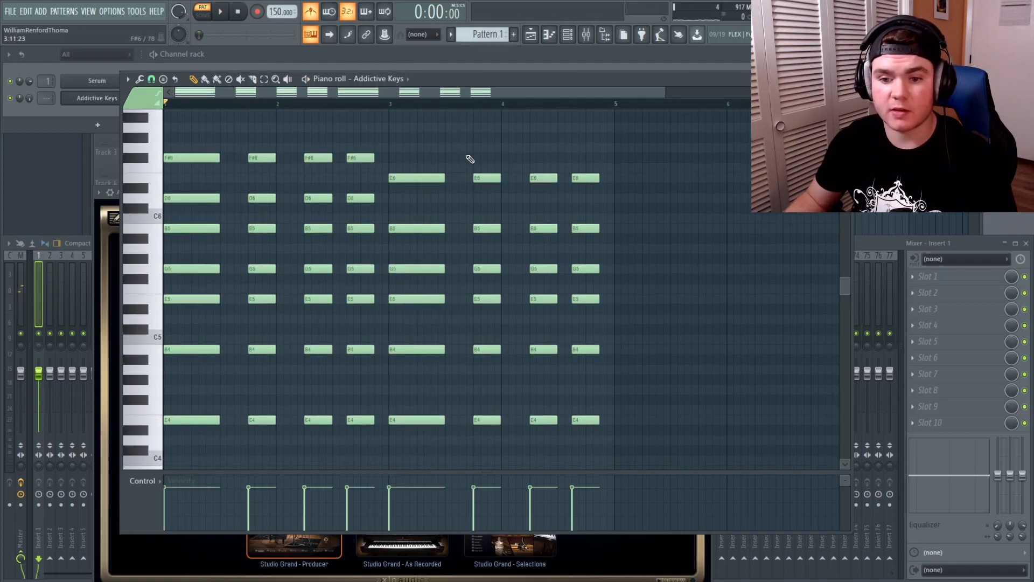
pyautogui.press('space')
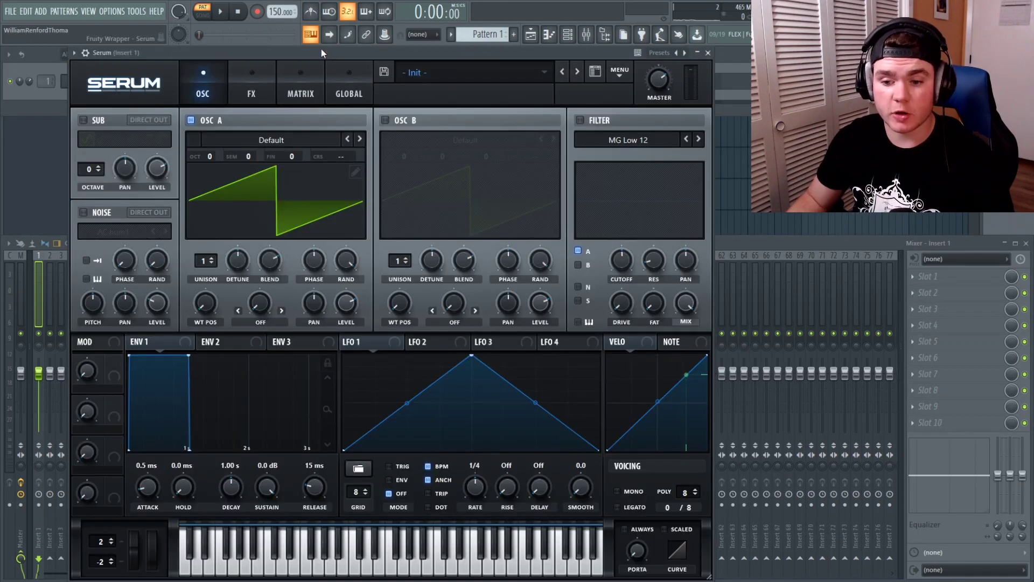
# Audition the pattern with Serum's init saw and set oscillator A's unison to 9 voices
pyautogui.press('space')
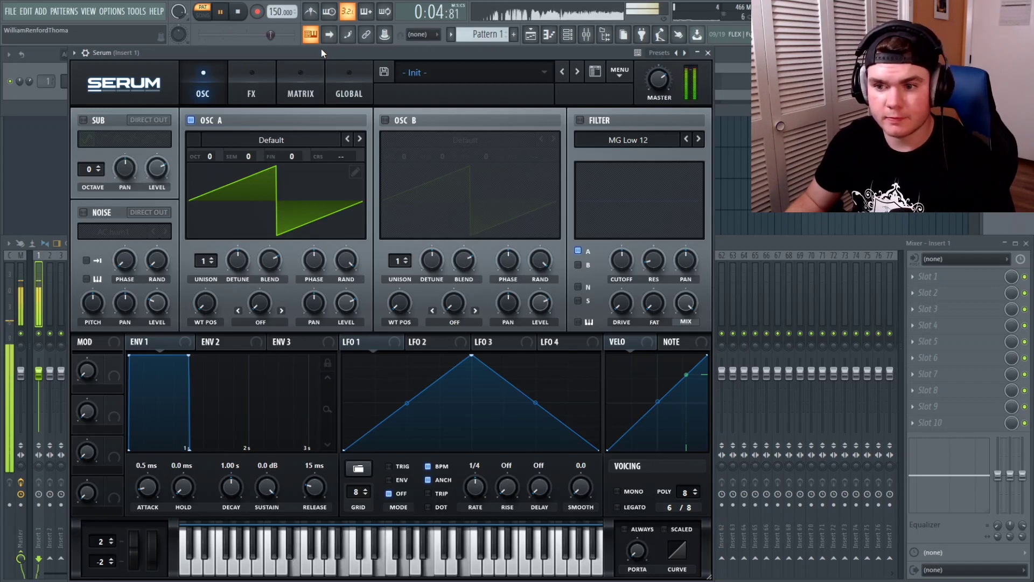
pyautogui.press('space')
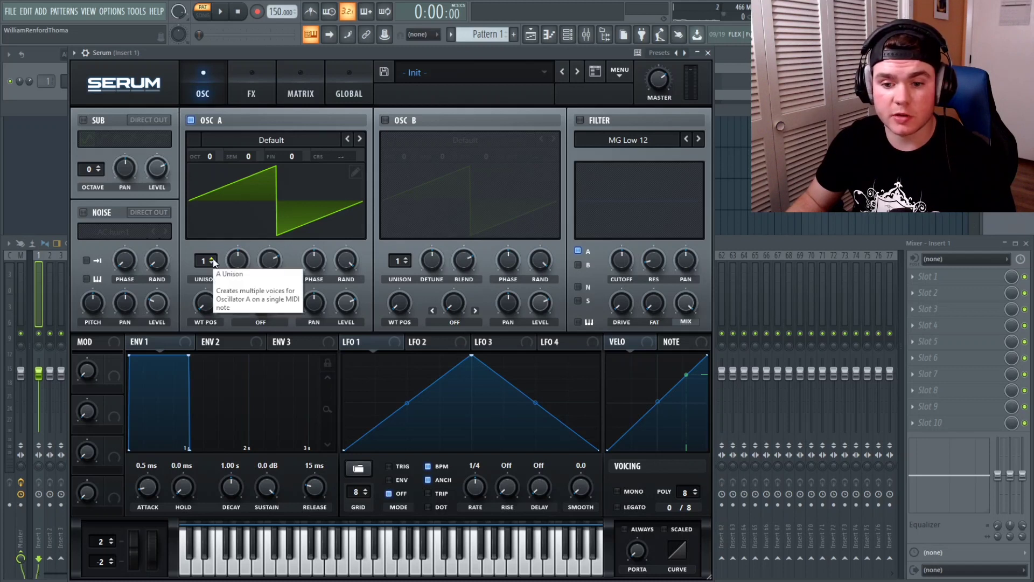
pyautogui.moveTo(213, 262); pyautogui.dragTo(217, 239)
pyautogui.moveTo(222, 180); pyautogui.dragTo(221, 174)
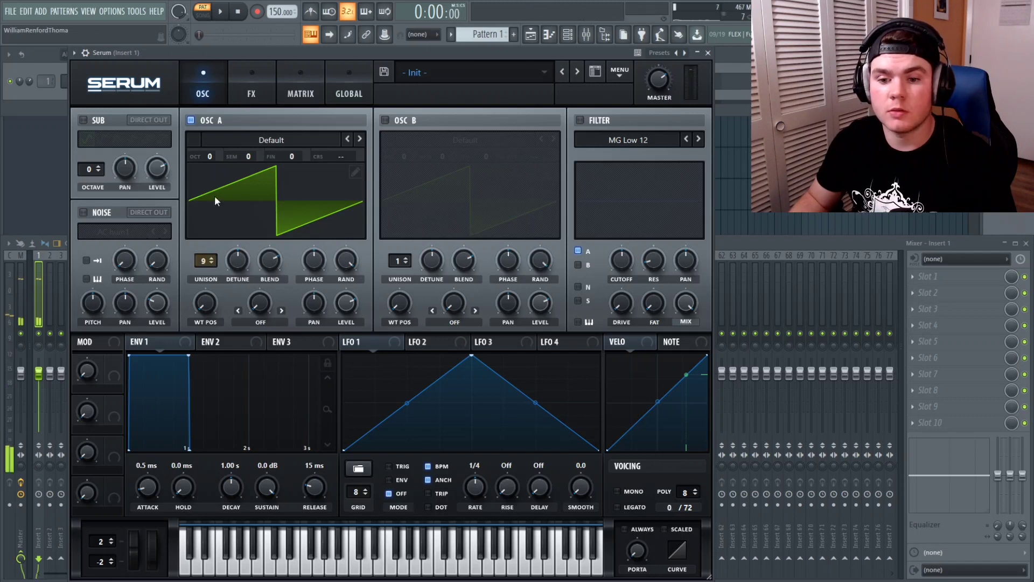
# Reduce oscillator A's unison detune to 0.04 while checking the sound in playback
pyautogui.press('space')
pyautogui.click(239, 258)
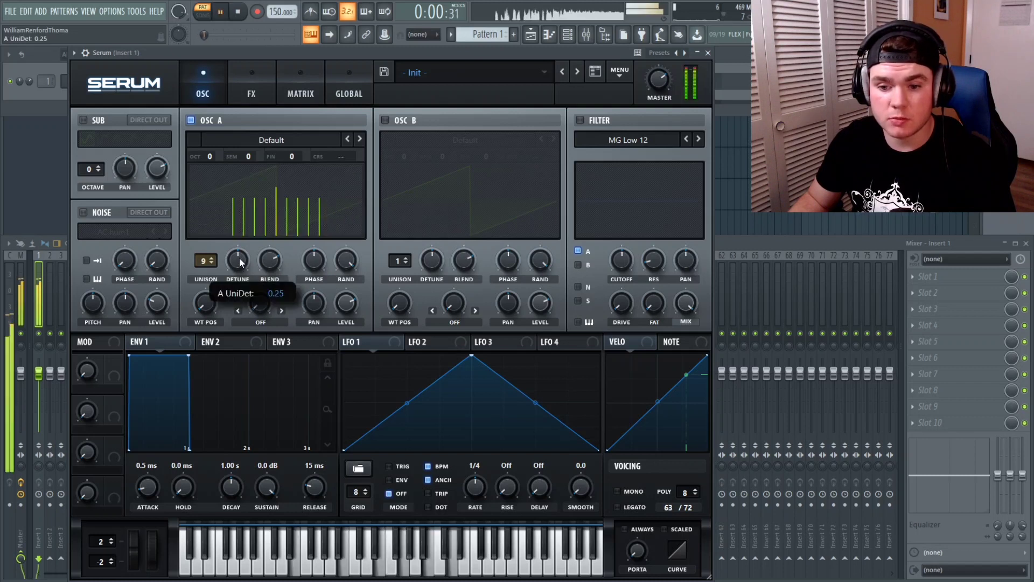
pyautogui.moveTo(240, 277); pyautogui.dragTo(235, 292)
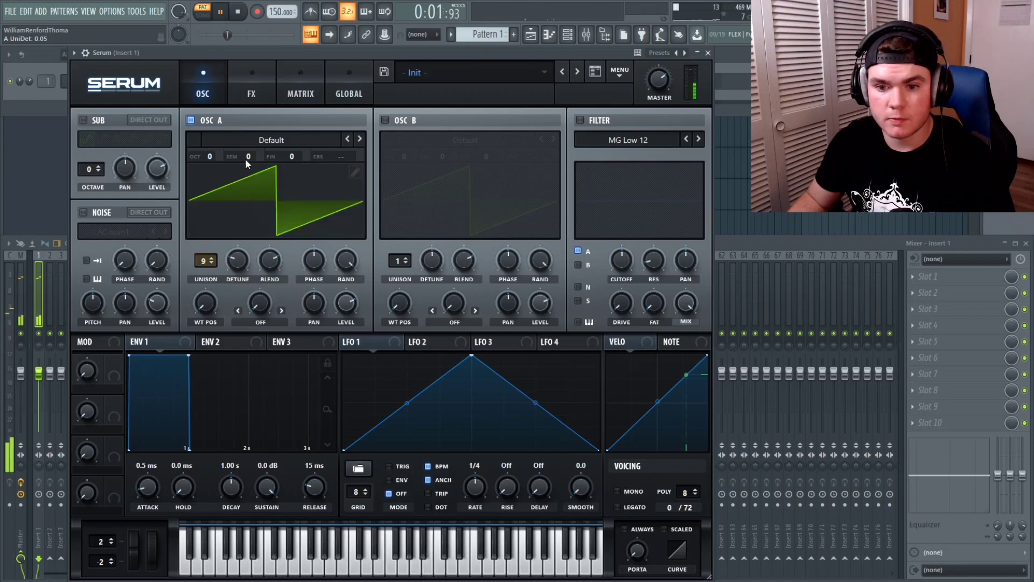
pyautogui.press('space')
pyautogui.moveTo(244, 257); pyautogui.dragTo(244, 261)
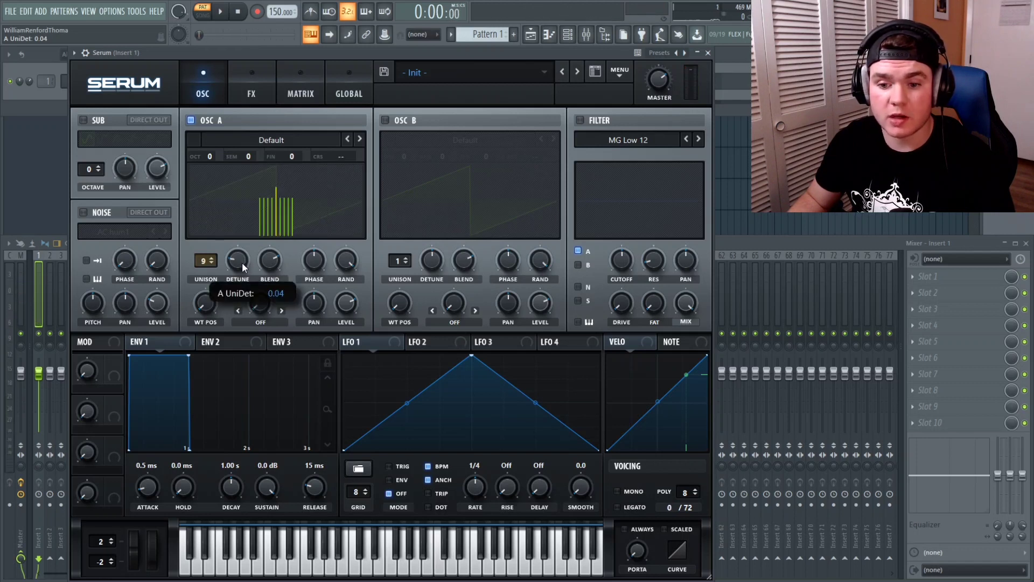
pyautogui.moveTo(235, 258); pyautogui.dragTo(234, 259)
pyautogui.press('space')
pyautogui.press('space')
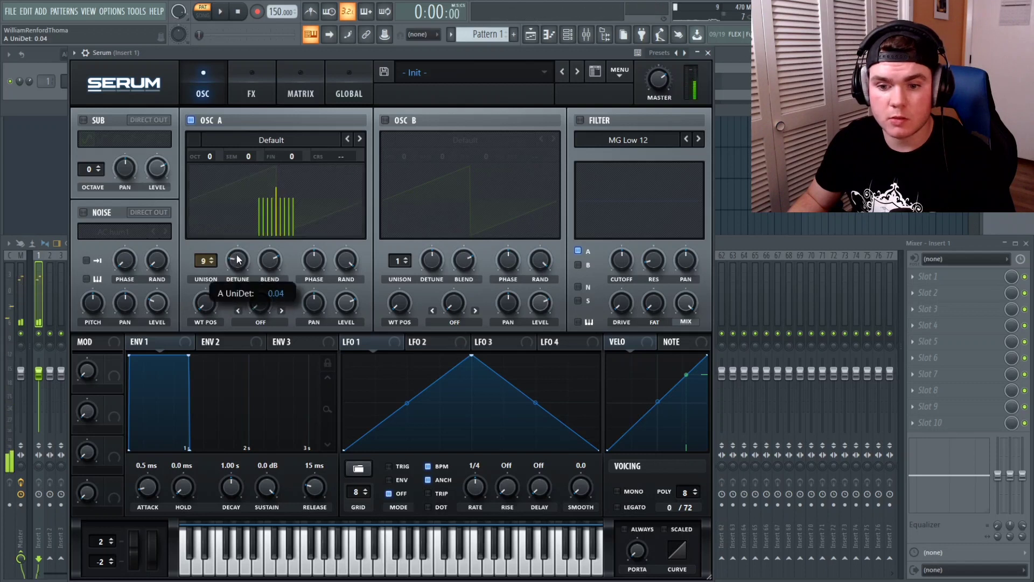
# Enable oscillator B with 9 unison voices and set oscillator A's unison to 7 voices
pyautogui.click(385, 120)
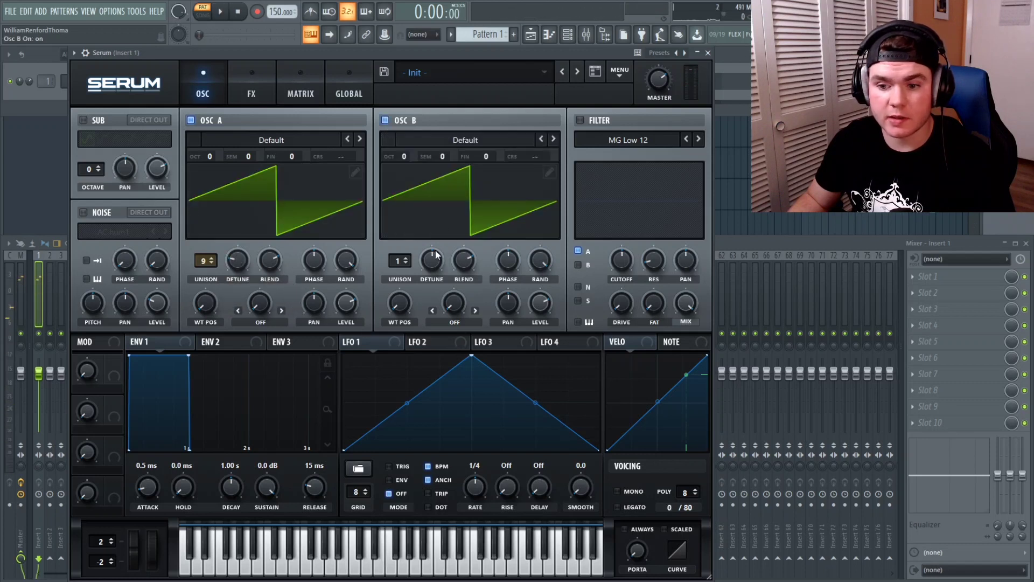
pyautogui.moveTo(406, 260); pyautogui.dragTo(412, 222)
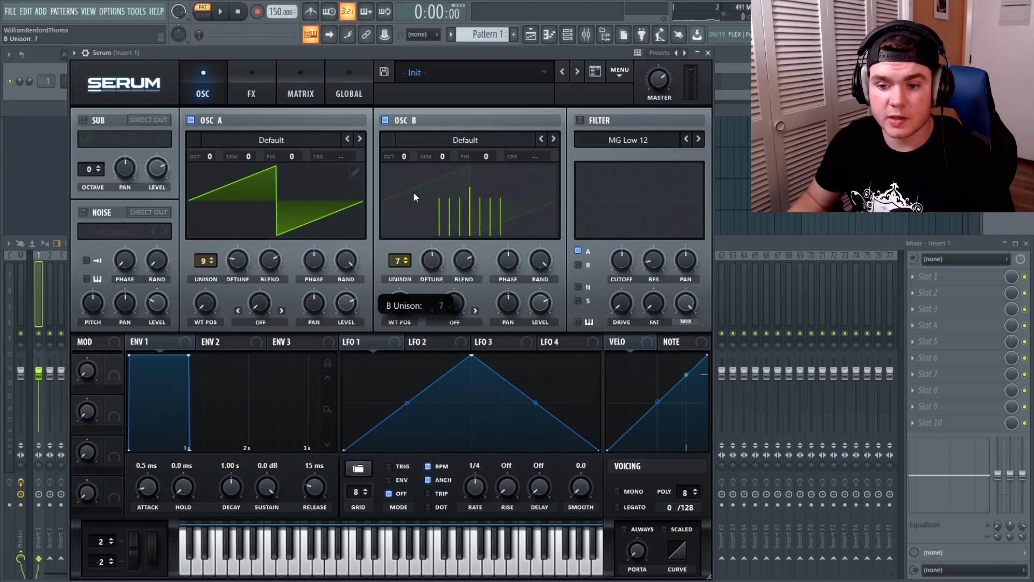
pyautogui.click(211, 263)
pyautogui.click(211, 263)
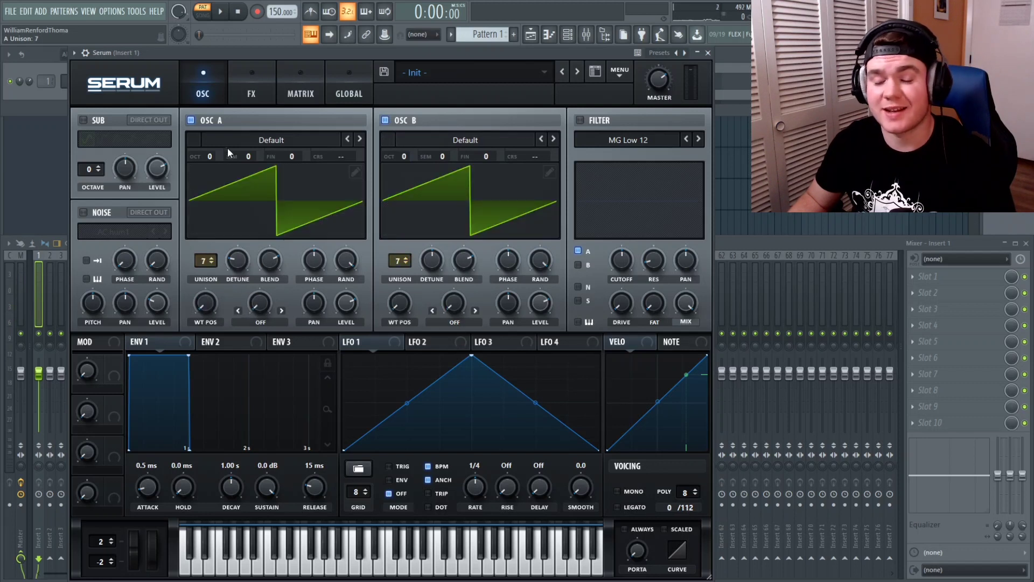
pyautogui.click(406, 258)
pyautogui.click(406, 259)
# Set oscillator B's unison detune to about 0.25 during playback, temporarily switching oscillator A off to hear B alone
pyautogui.click(431, 261)
pyautogui.press('space')
pyautogui.moveTo(430, 262); pyautogui.dragTo(431, 243)
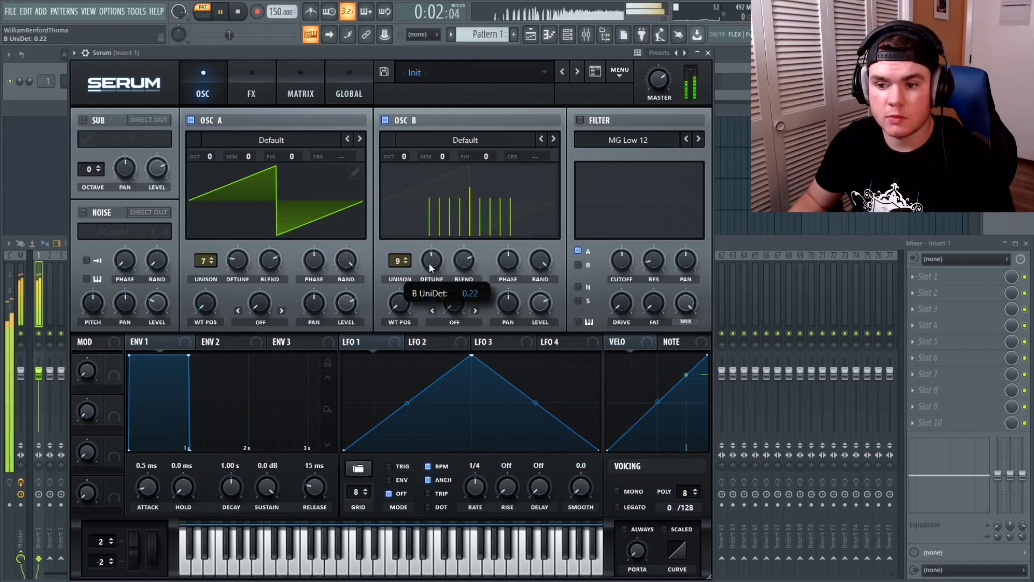
pyautogui.click(197, 120)
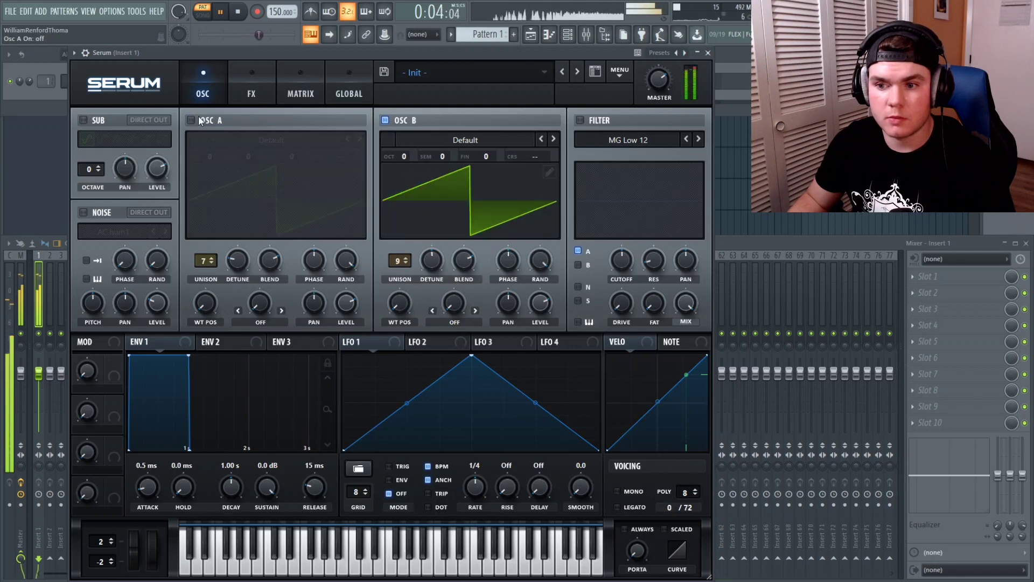
pyautogui.moveTo(435, 259)
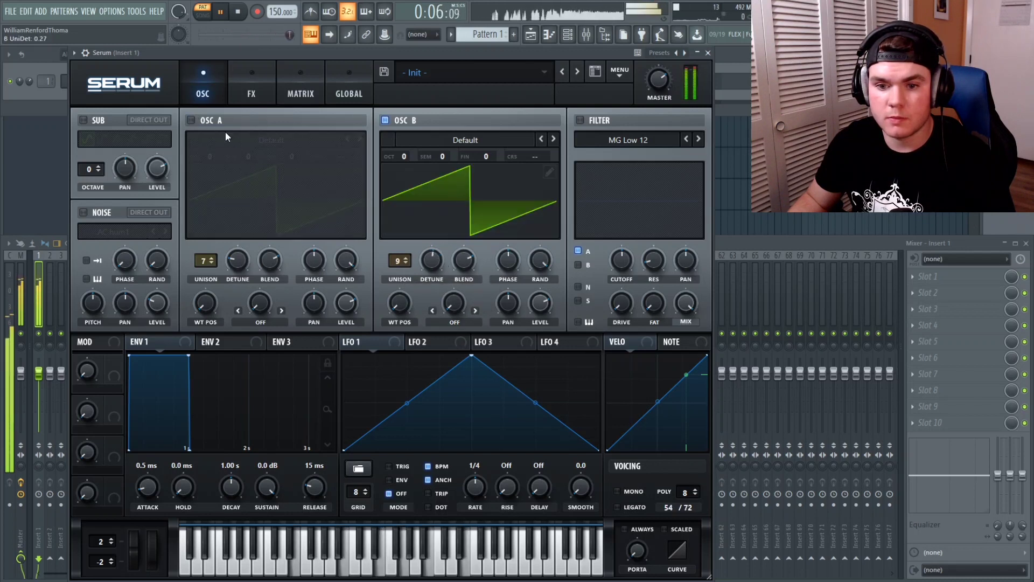
pyautogui.click(197, 119)
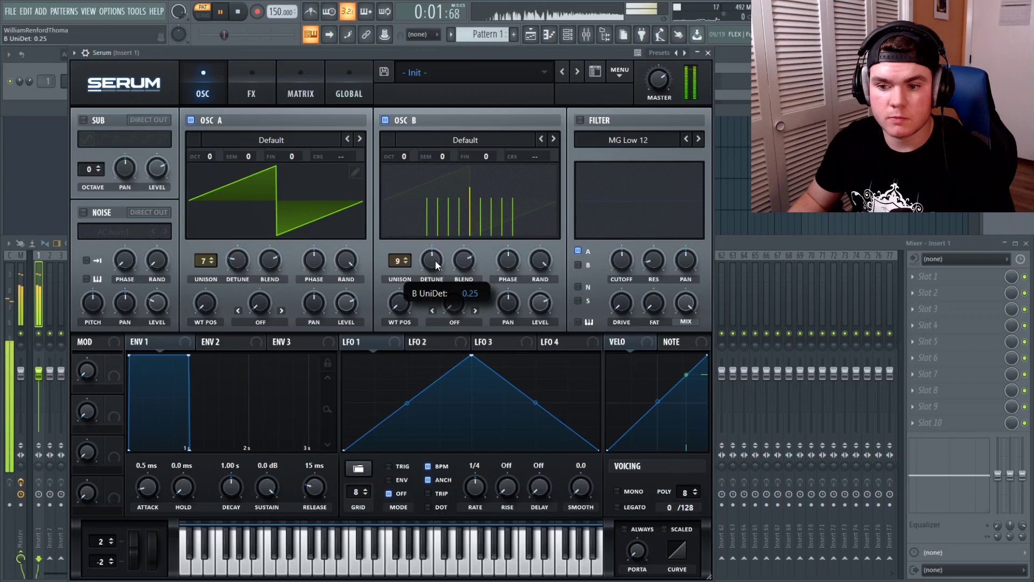
pyautogui.press('space')
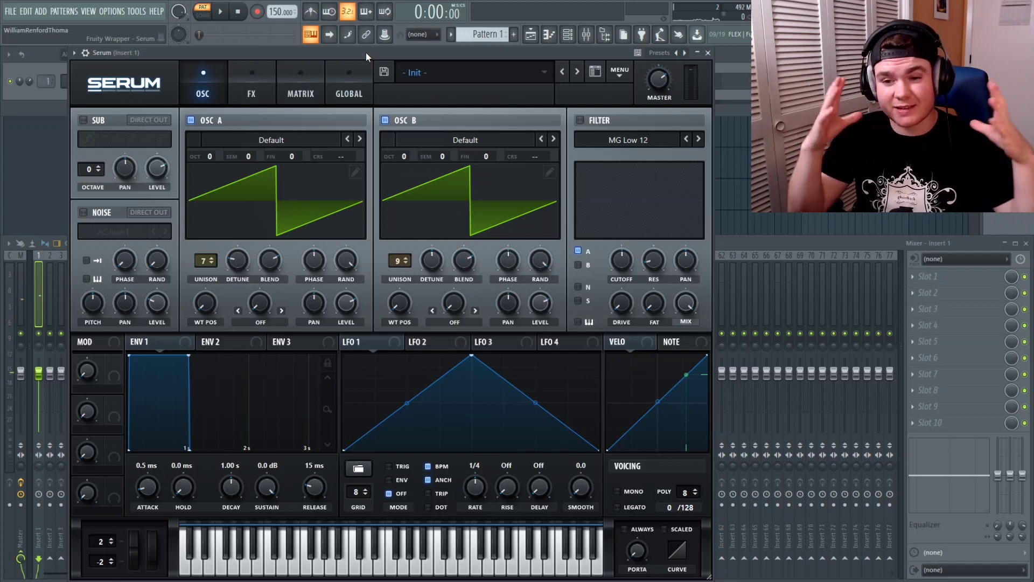
# Enable the filter for oscillators A and B, choose the MG Low 6 type and set its resonance to 0%
pyautogui.click(579, 119)
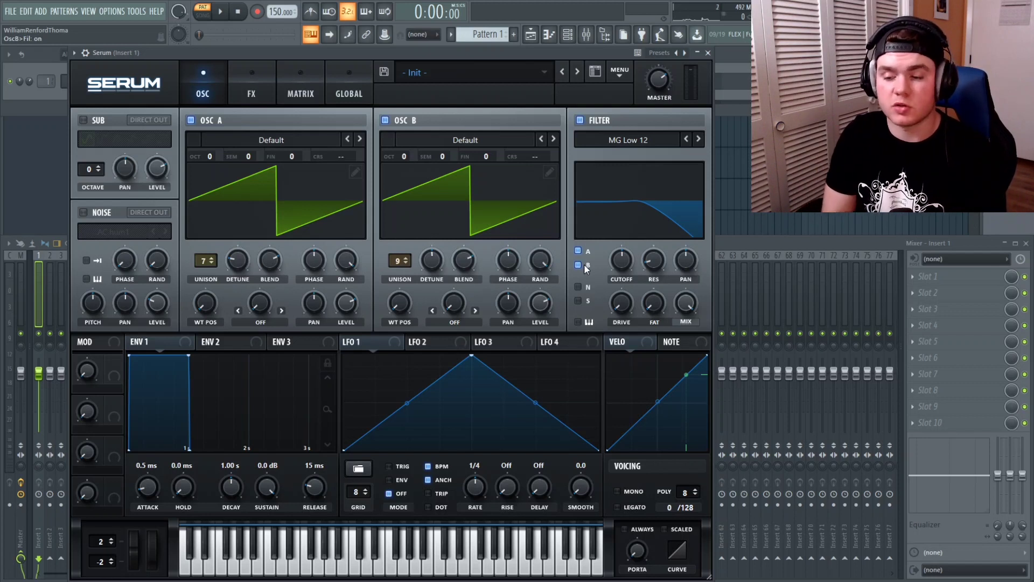
pyautogui.click(685, 139)
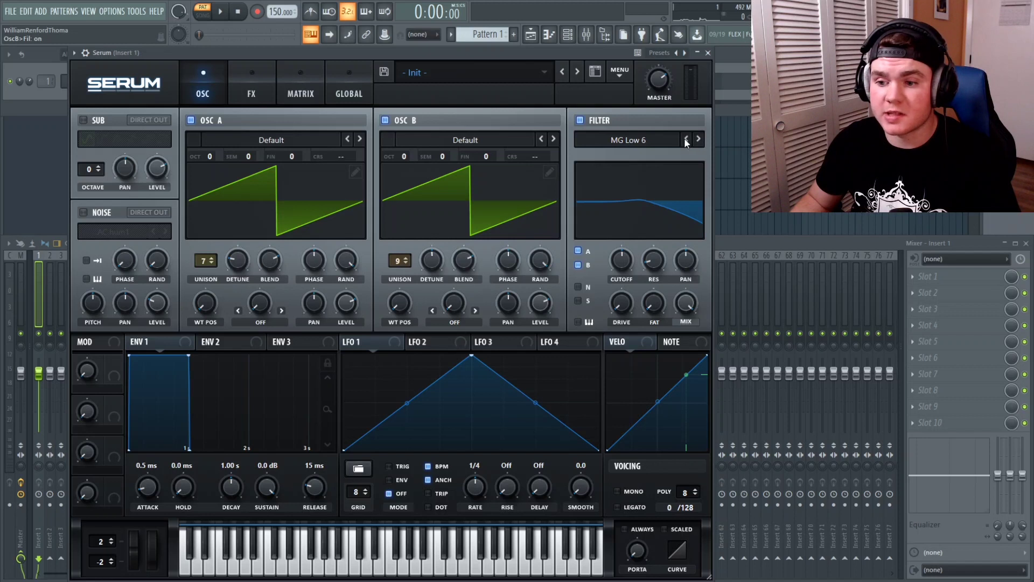
pyautogui.moveTo(666, 249); pyautogui.dragTo(655, 269)
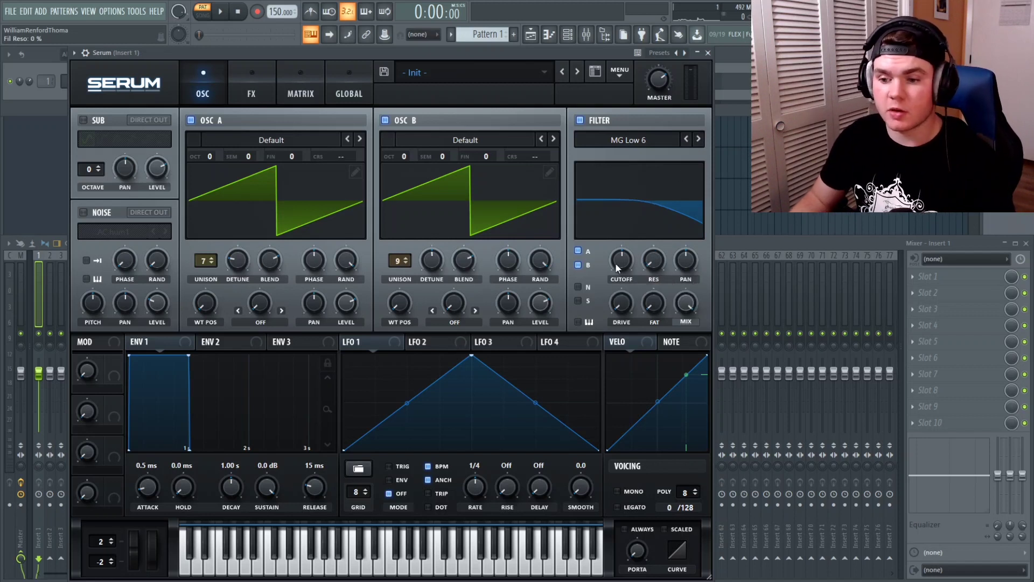
# Sweep the filter cutoff up to 22050 Hz during playback, then swap the filter's Mix control for Level and audition it at 100%
pyautogui.press('space')
pyautogui.moveTo(618, 262); pyautogui.dragTo(625, 158)
pyautogui.press('space')
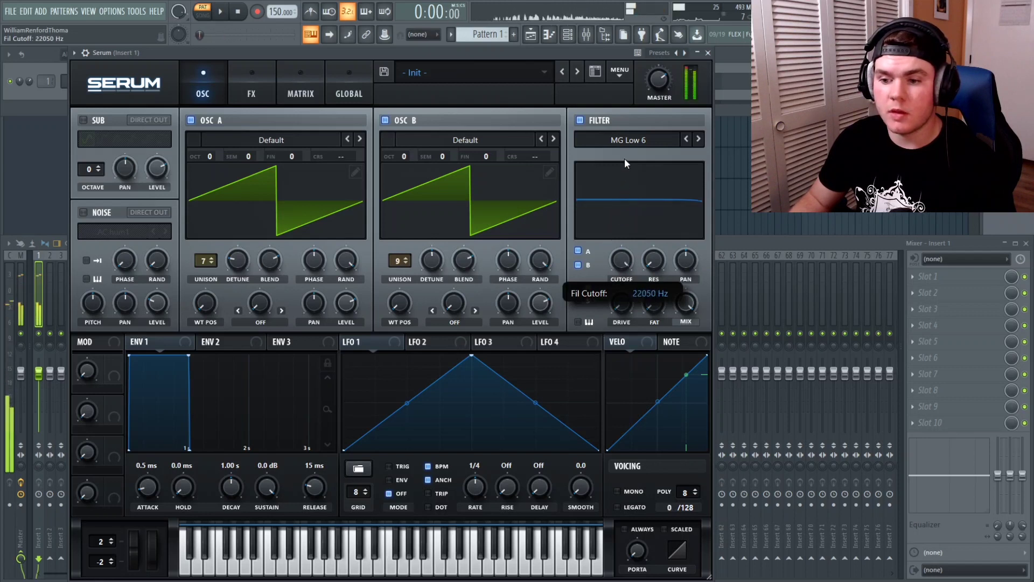
pyautogui.click(686, 321)
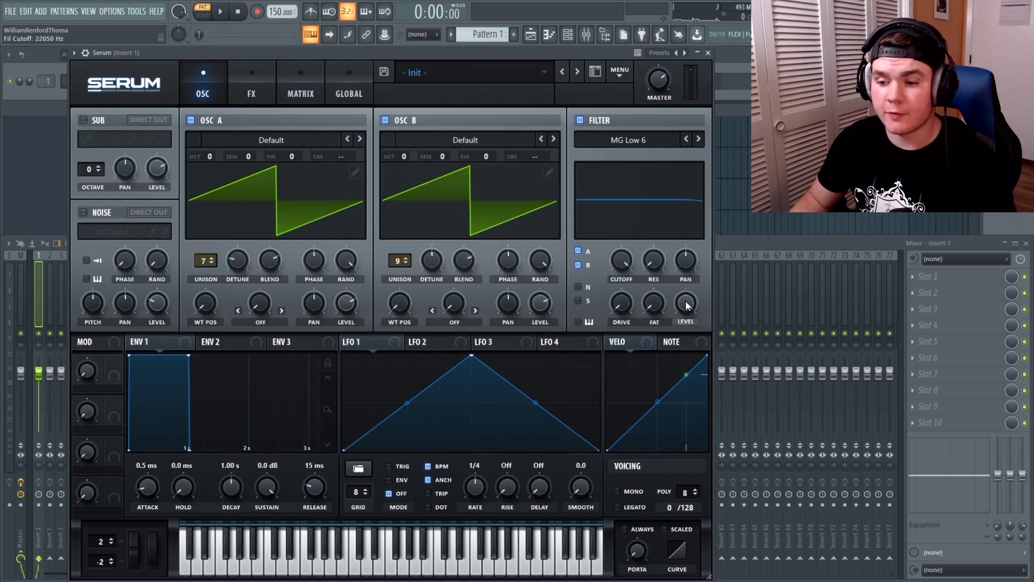
pyautogui.press('space')
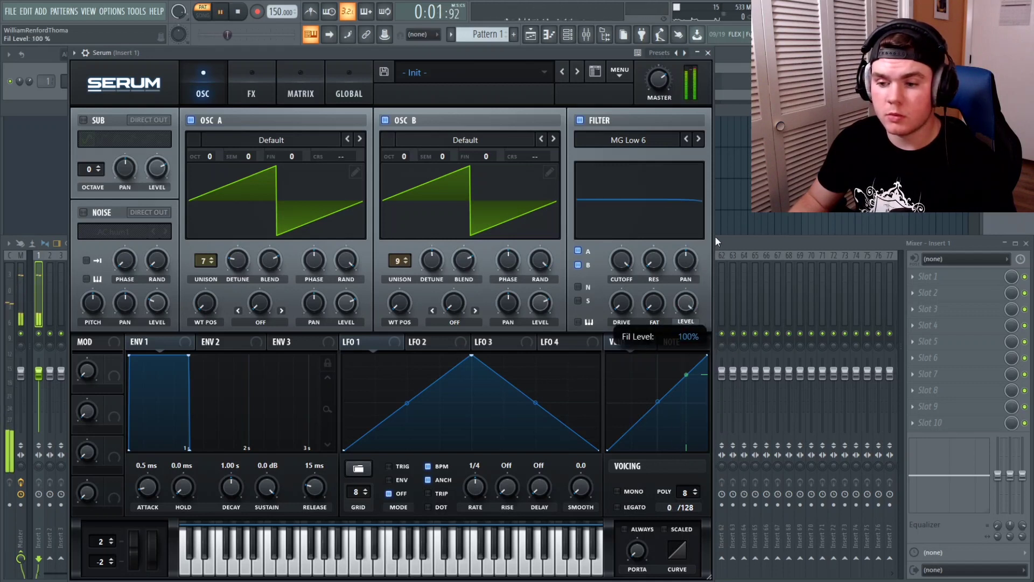
pyautogui.press('space')
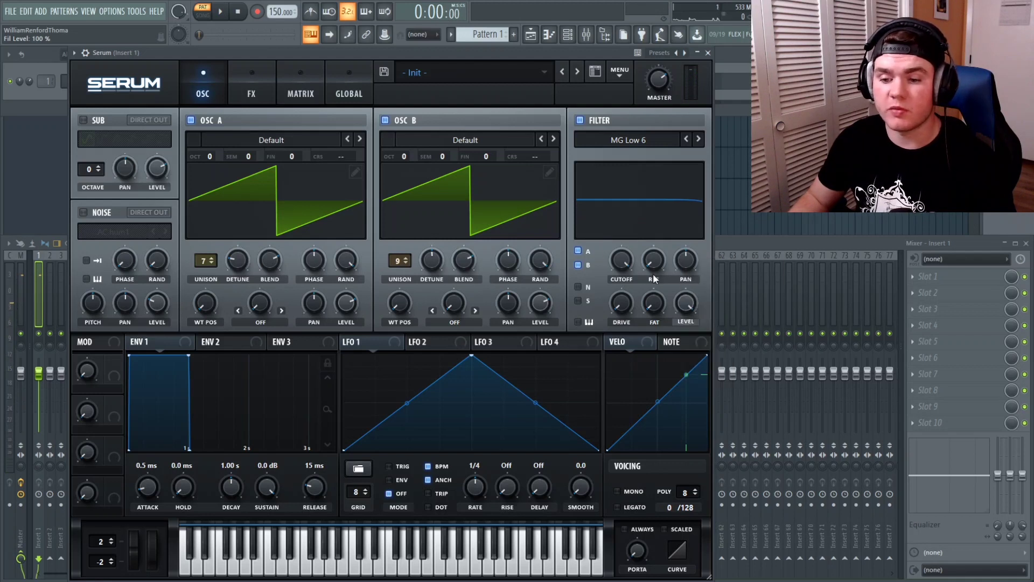
# Lower the filter cutoff to 397 Hz and assign LFO 1 to modulate it upward
pyautogui.moveTo(622, 260); pyautogui.dragTo(631, 215)
pyautogui.press('space')
pyautogui.moveTo(622, 258); pyautogui.dragTo(626, 243)
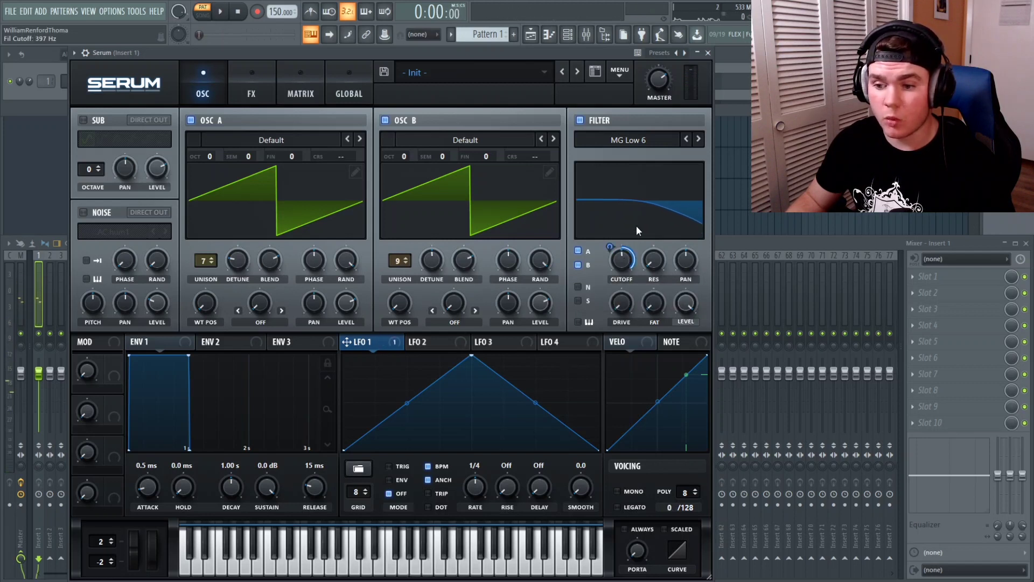
# Set LFO 1's cutoff modulation amount to about 52, compare bidirectional with one-directional modulation, keep it one-directional and audition the pattern
pyautogui.moveTo(614, 253); pyautogui.dragTo(613, 255)
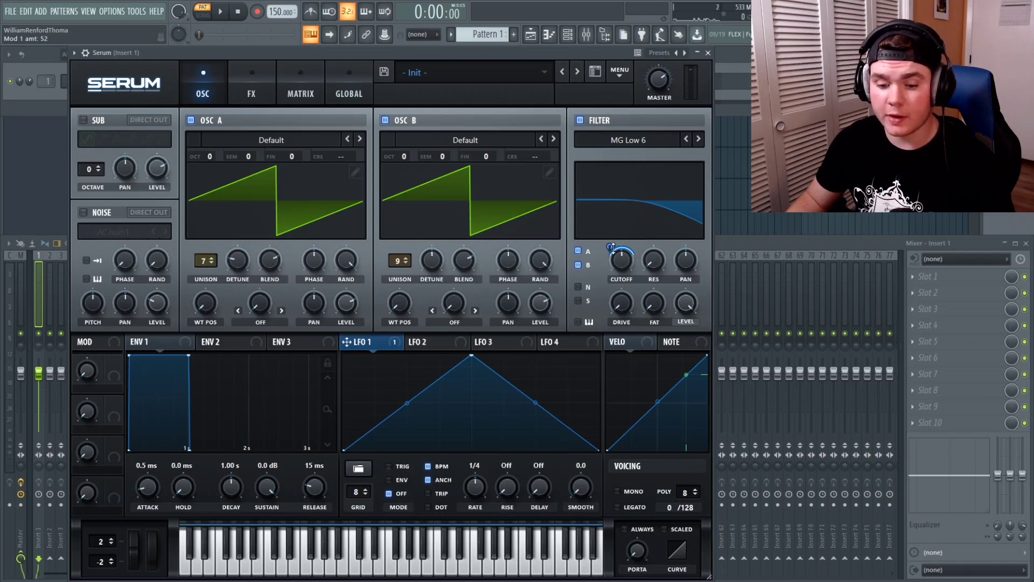
pyautogui.keyDown('alt'); pyautogui.keyDown('shift'); pyautogui.click(613, 249); pyautogui.keyUp('shift'); pyautogui.keyUp('alt')
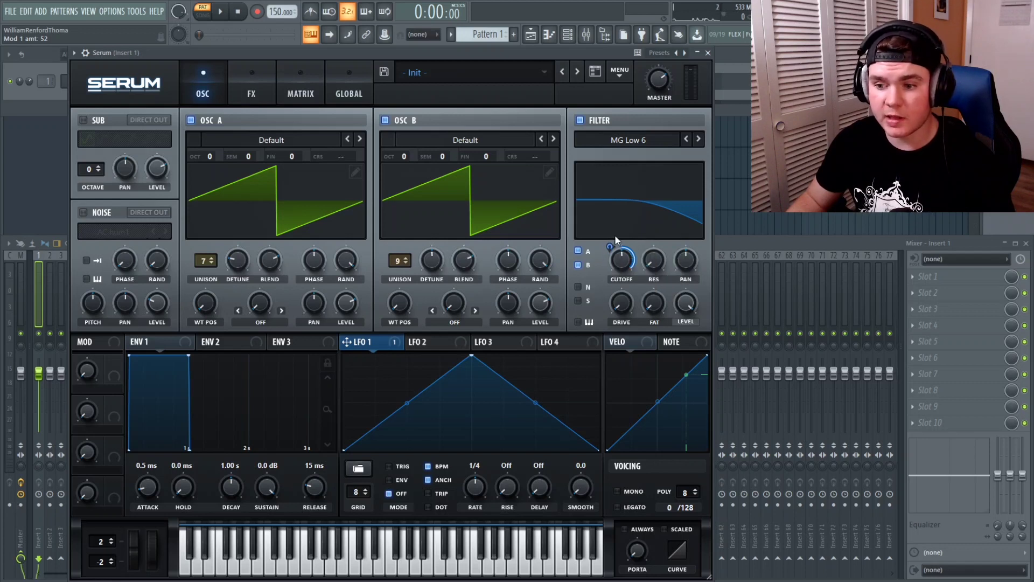
pyautogui.moveTo(608, 251); pyautogui.dragTo(608, 252)
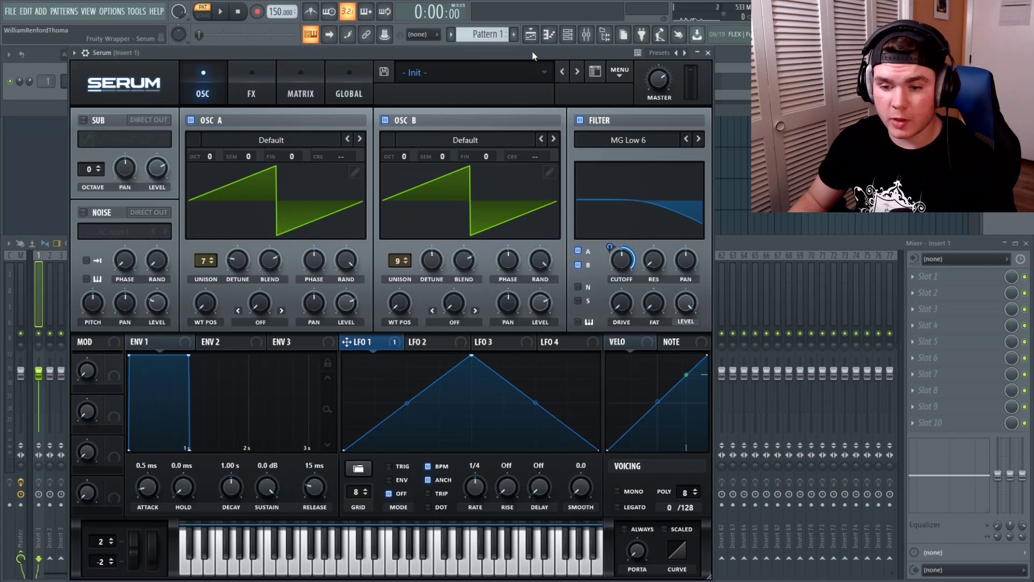
pyautogui.press('space')
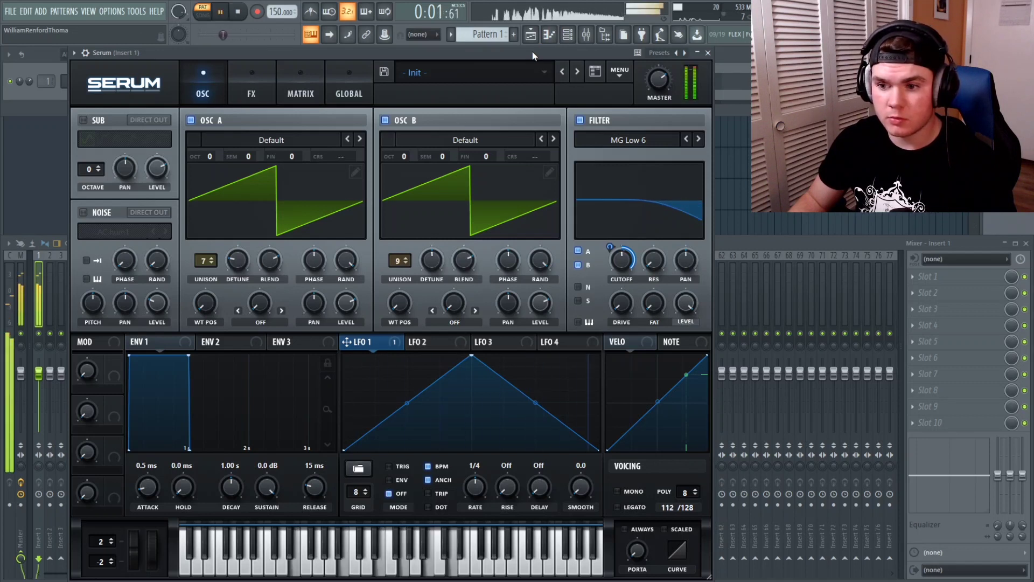
pyautogui.press('space')
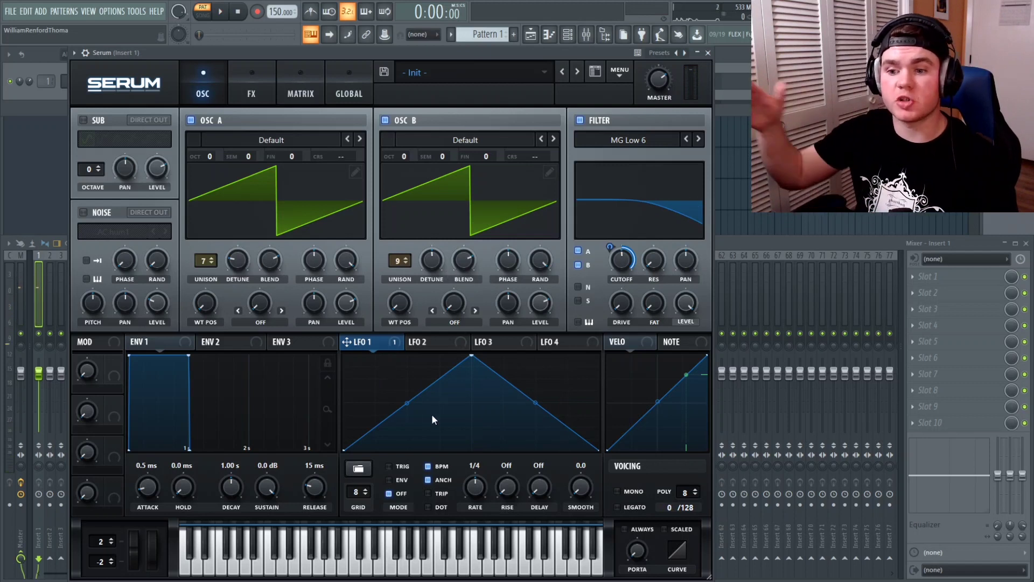
# Switch LFO 1 to Trig mode so it restarts with each note, and audition the pattern
pyautogui.click(403, 465)
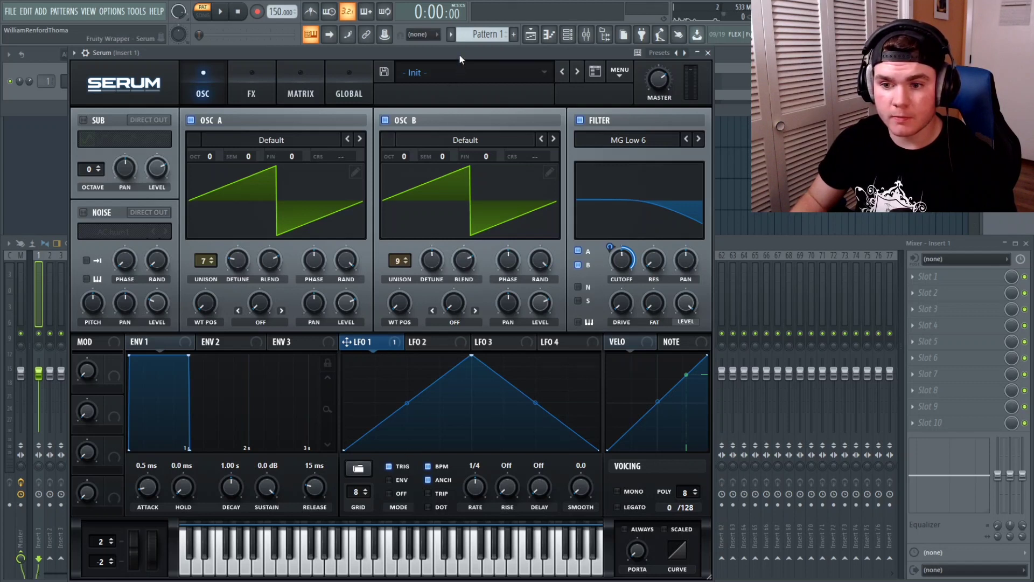
pyautogui.press('space')
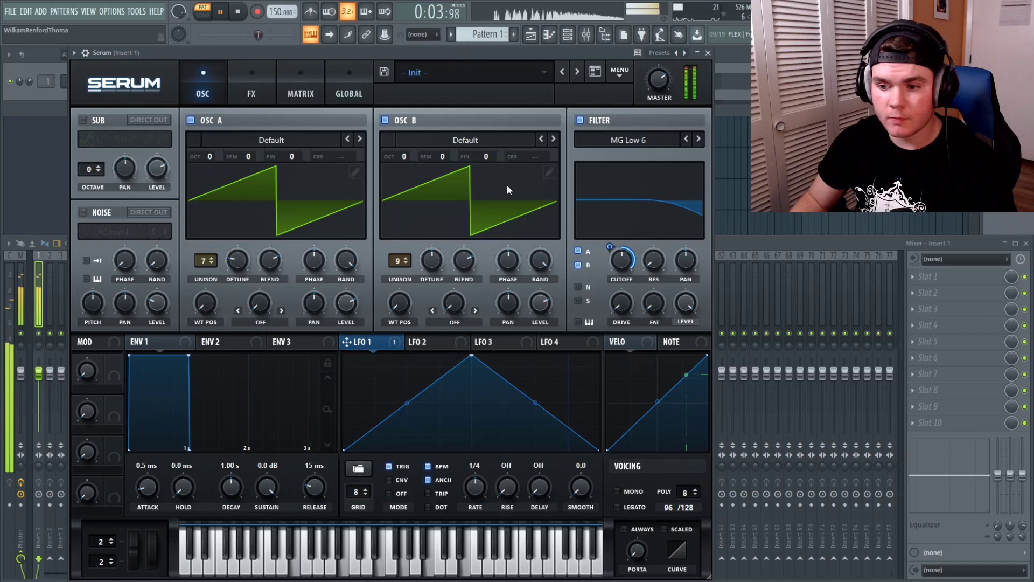
pyautogui.press('space')
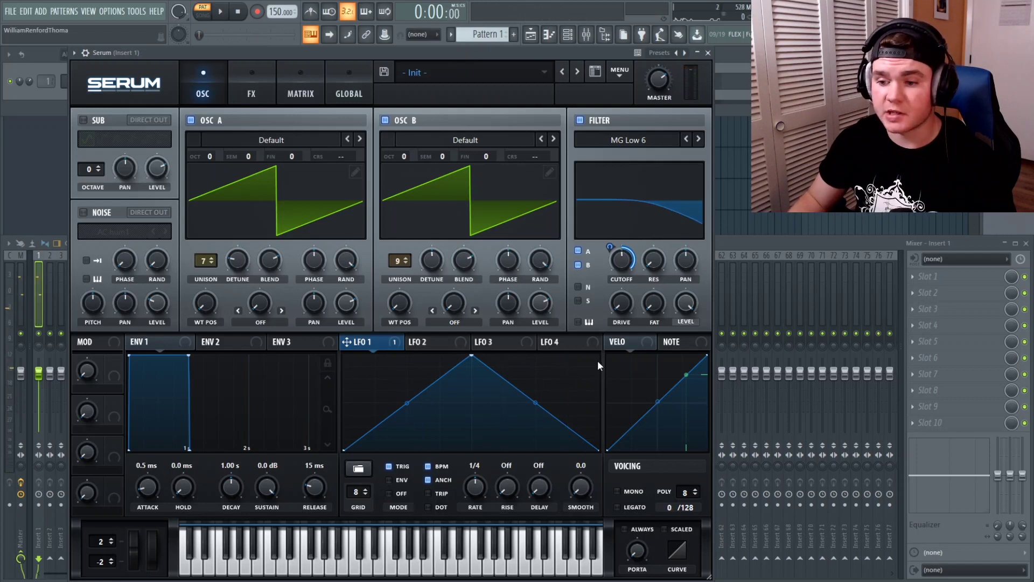
# Set the filter level to 0% and modulate it fully with LFO 1, then audition the volume pulsing
pyautogui.moveTo(686, 305); pyautogui.dragTo(674, 458)
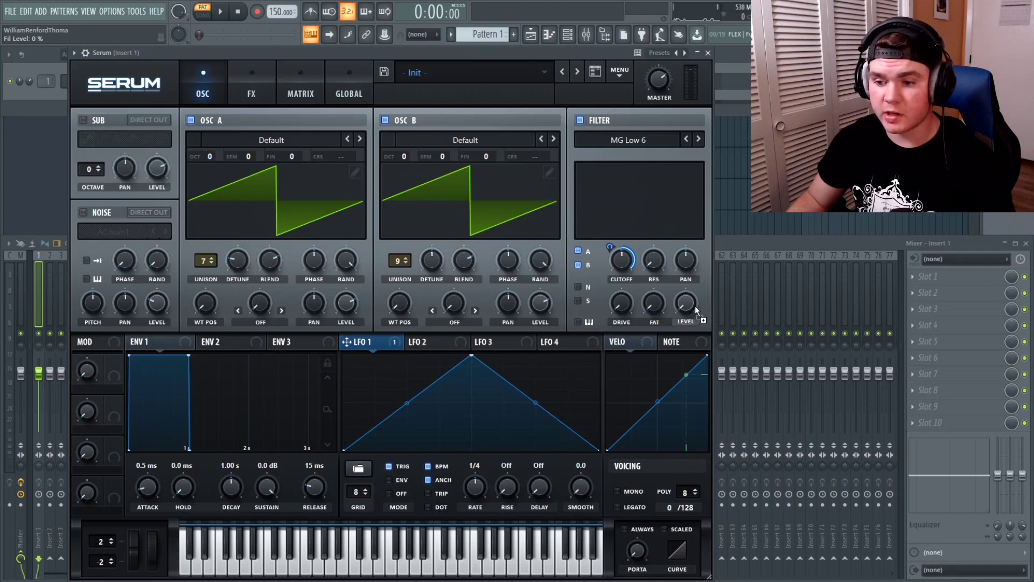
pyautogui.press('space')
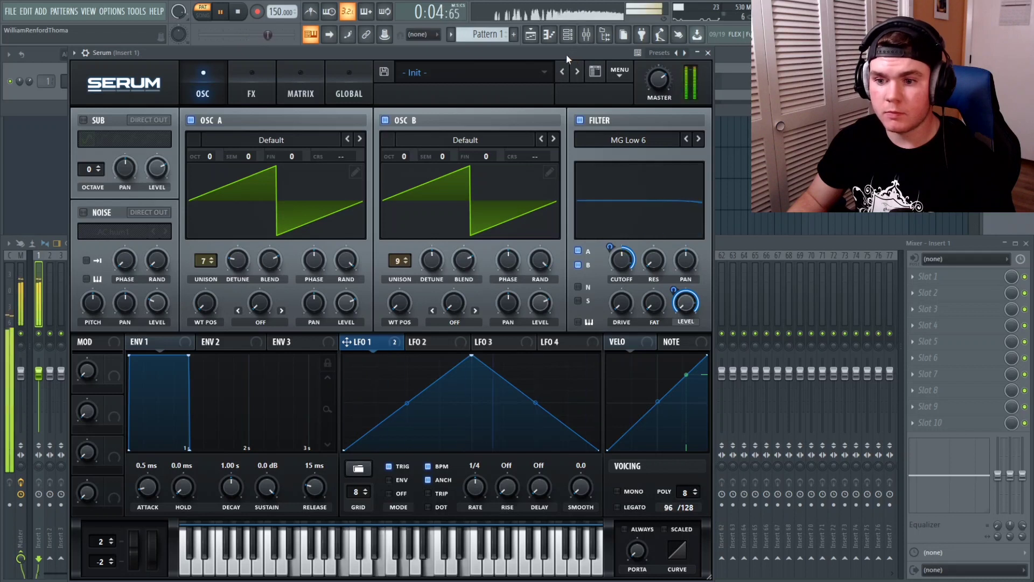
pyautogui.press('space')
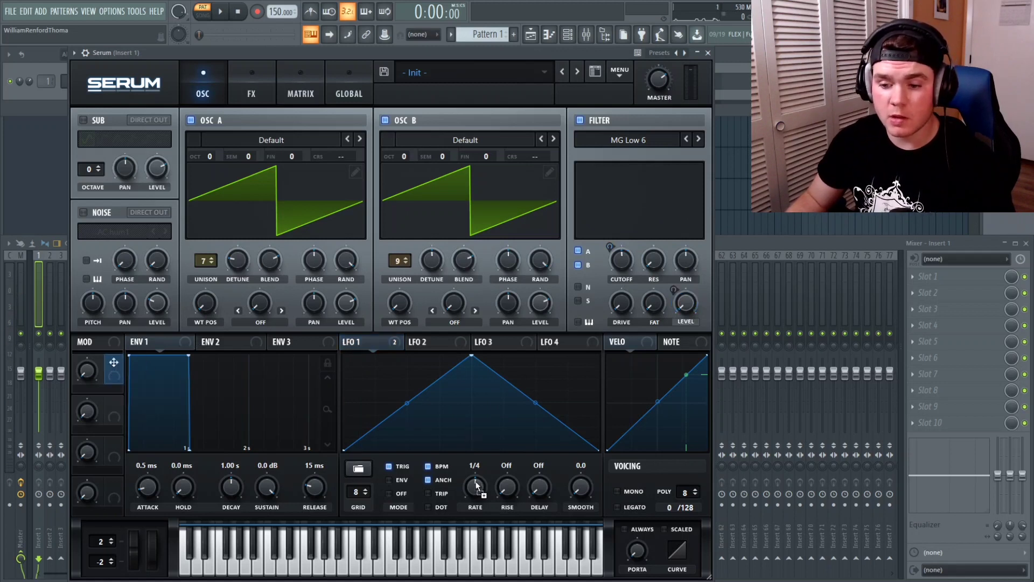
# Assign Macro 1 to LFO 1's rate, reduce the modulation depth and audition the pattern with the macro at 100%
pyautogui.moveTo(471, 480); pyautogui.dragTo(469, 477)
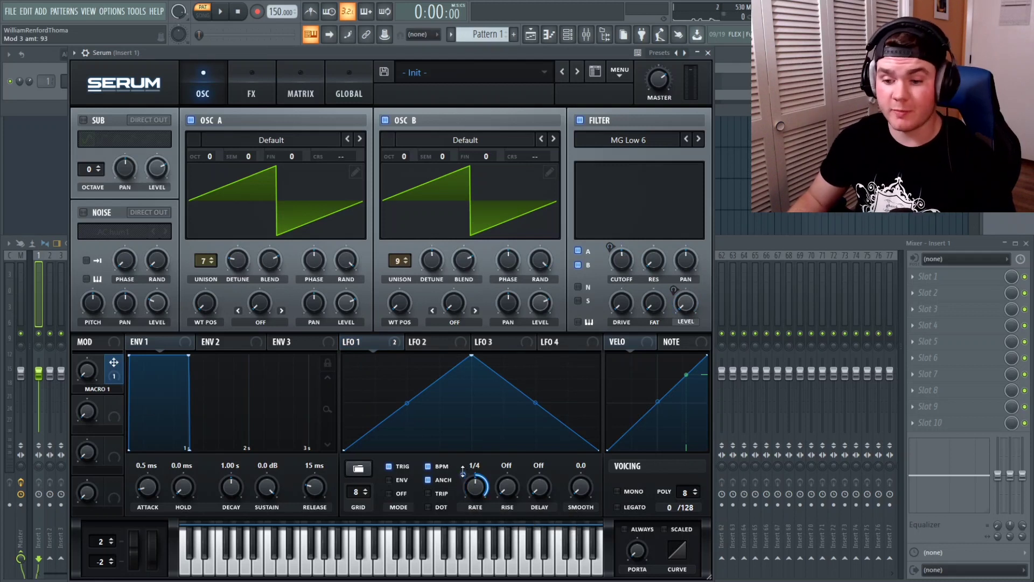
pyautogui.moveTo(462, 472); pyautogui.dragTo(462, 478)
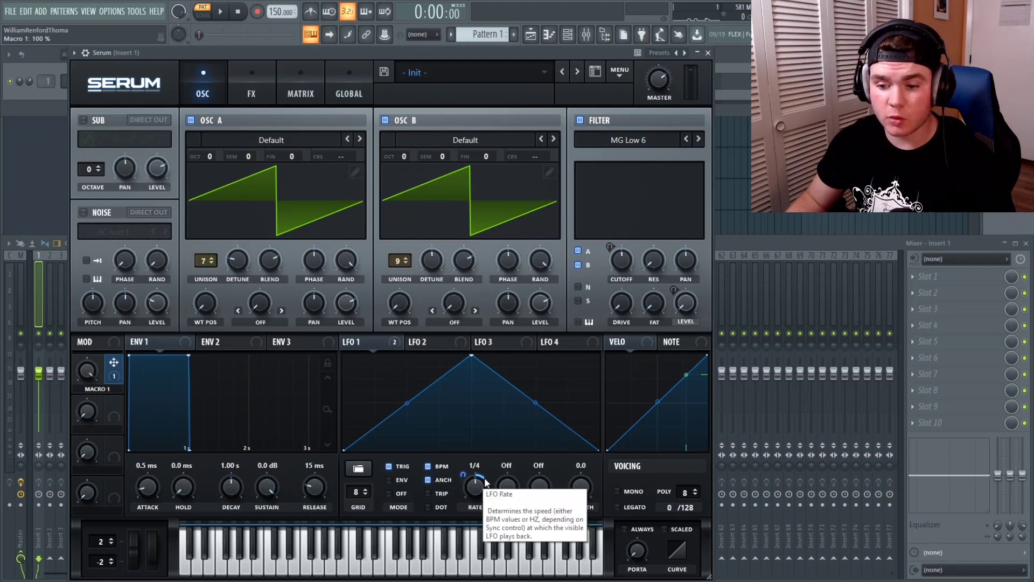
pyautogui.press('space')
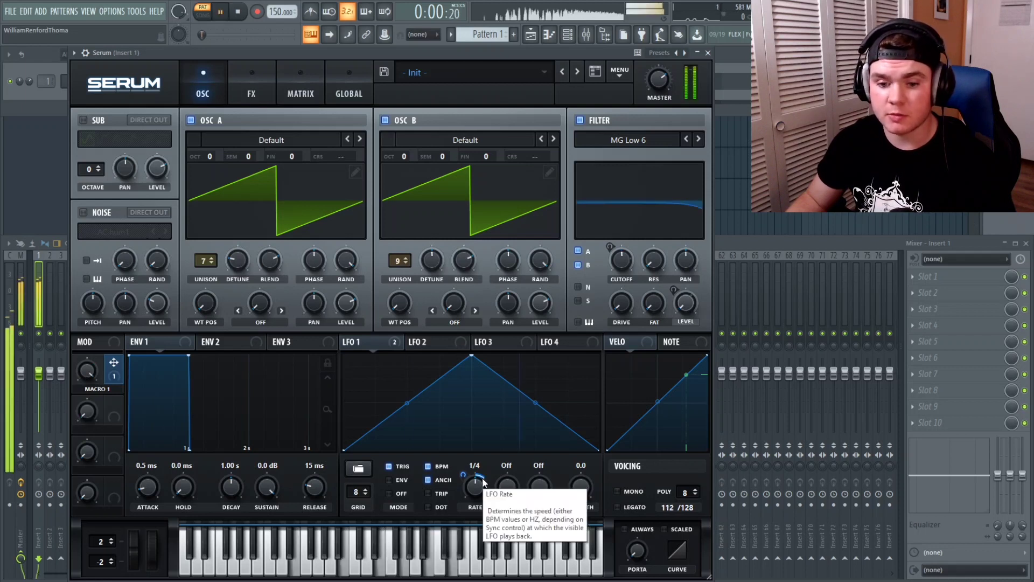
pyautogui.moveTo(467, 476)
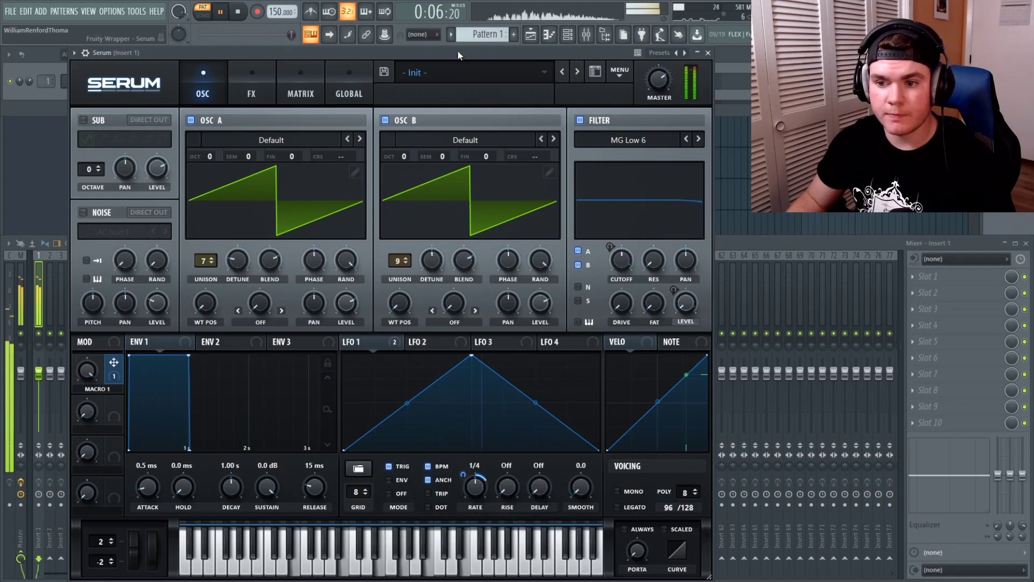
pyautogui.press('space')
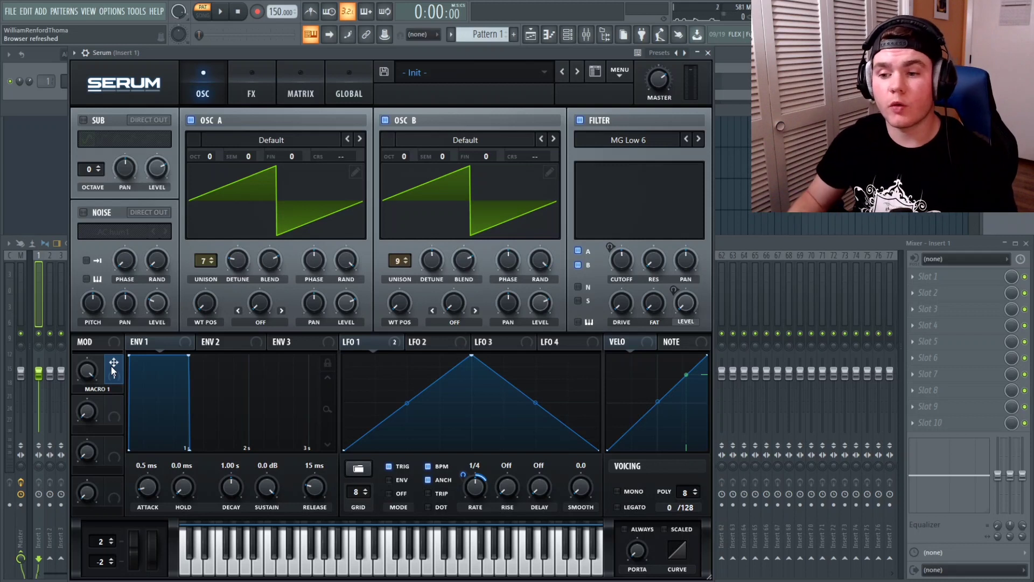
# Reset Macro 1 to 0% and raise it to about 74% during playback to speed up the LFO
pyautogui.click(86, 375)
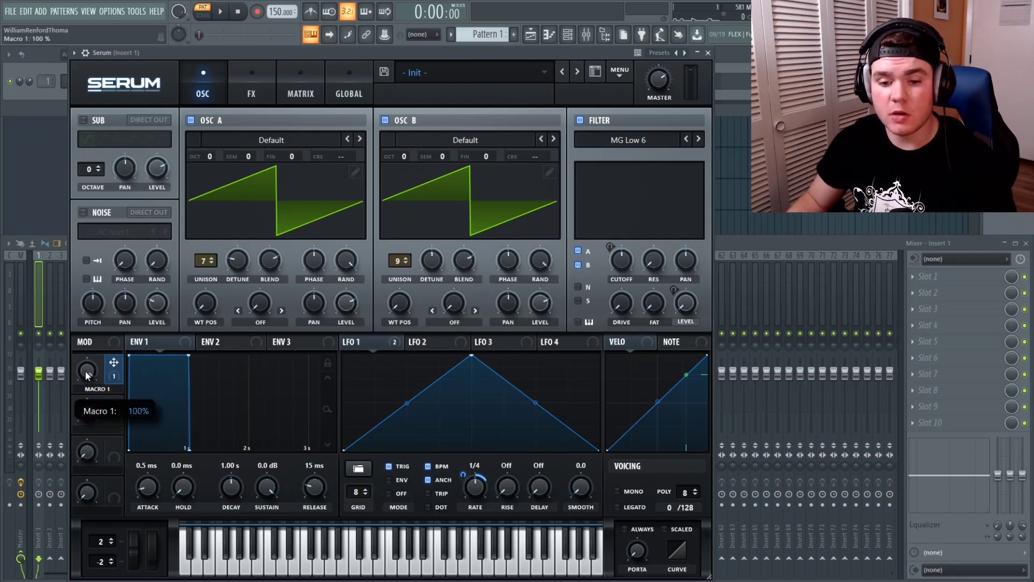
pyautogui.moveTo(86, 494); pyautogui.dragTo(87, 503)
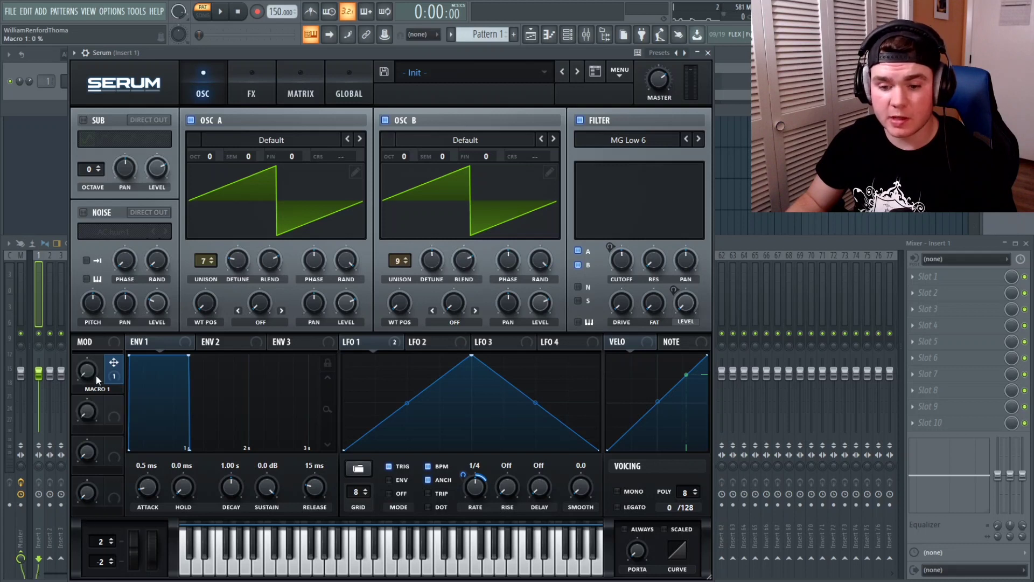
pyautogui.press('space')
pyautogui.moveTo(96, 370); pyautogui.dragTo(102, 273)
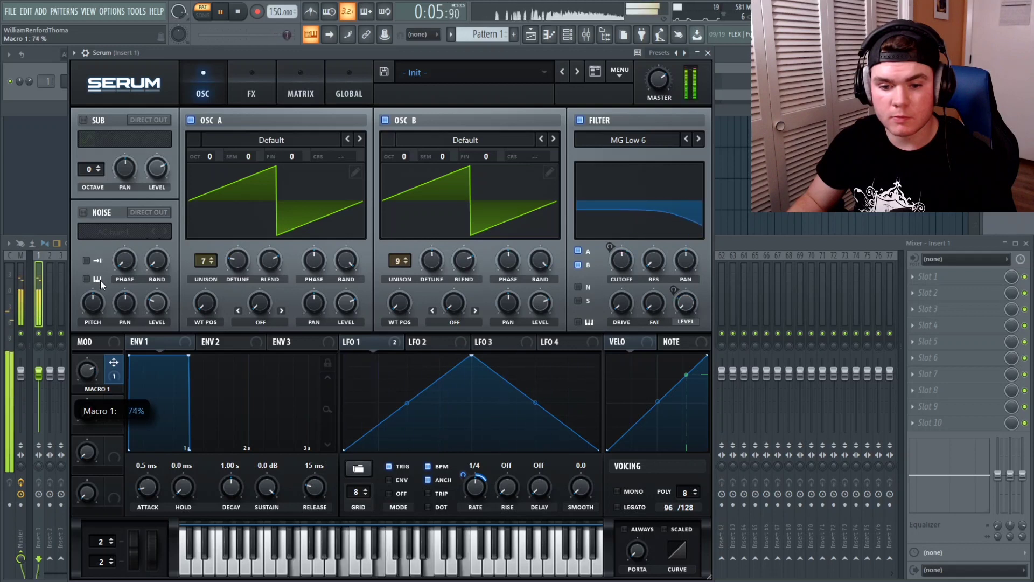
pyautogui.press('space')
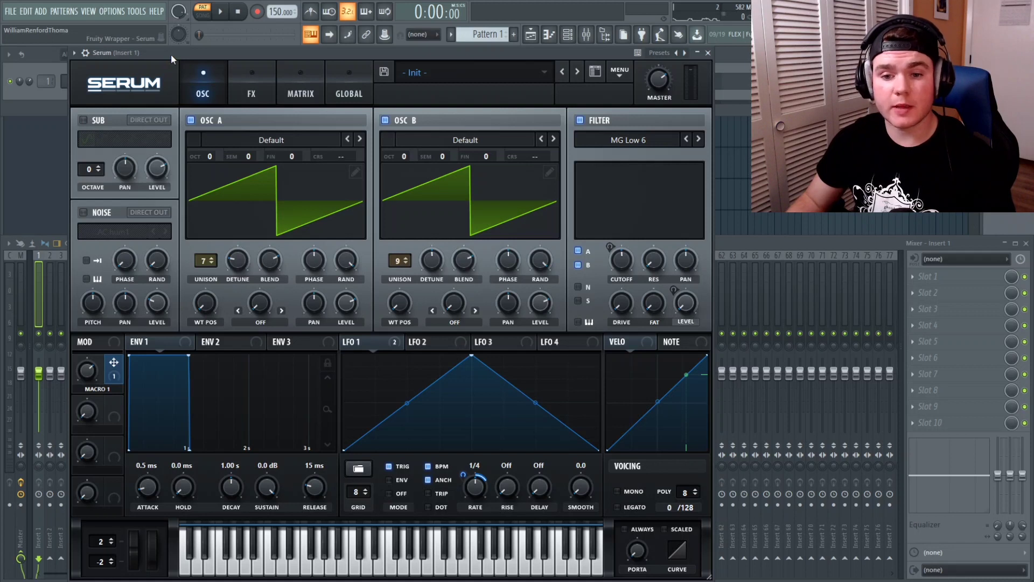
# Enable the sub oscillator with a saw waveform and audition it with the chords
pyautogui.click(84, 121)
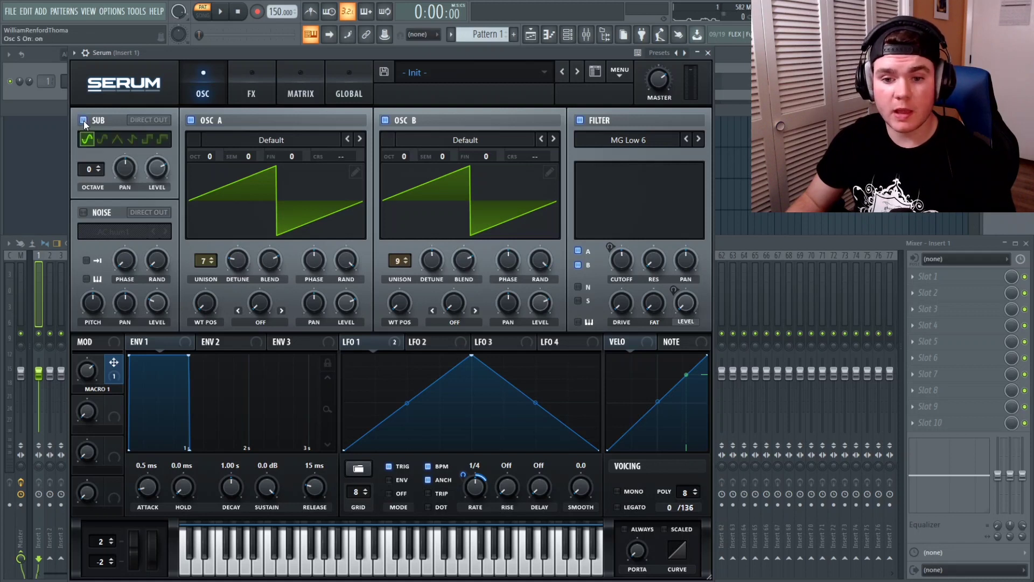
pyautogui.click(133, 139)
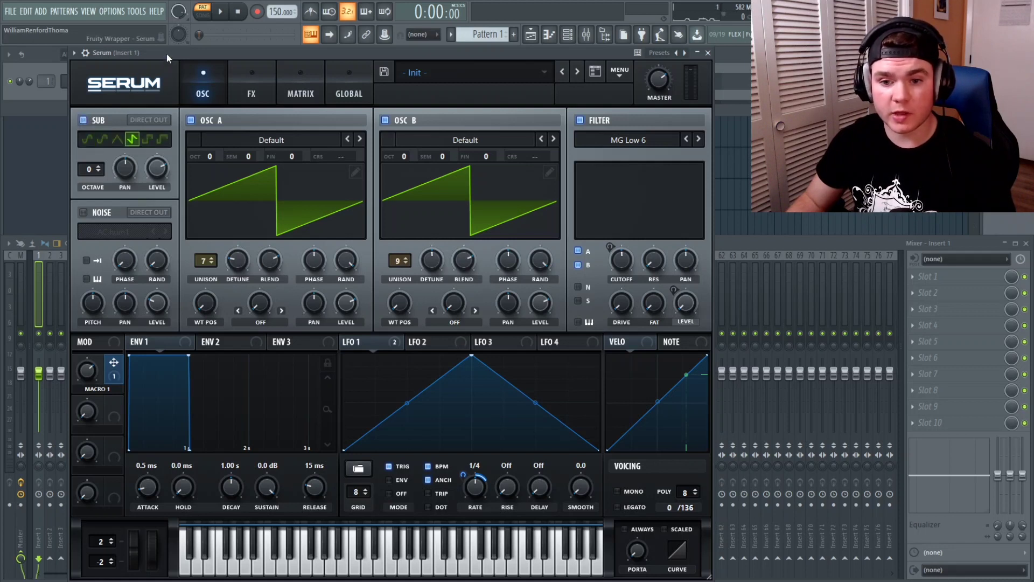
pyautogui.press('space')
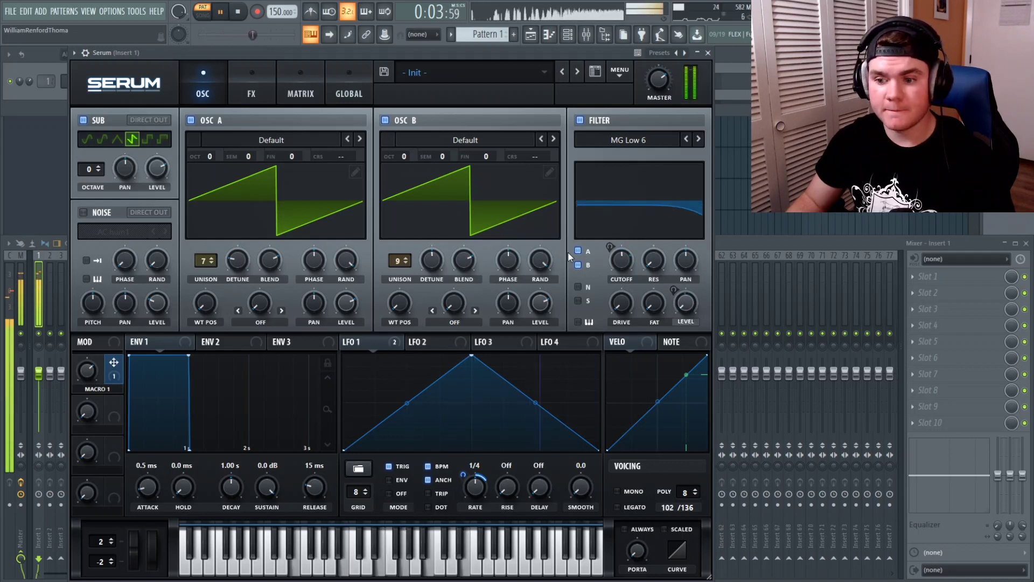
pyautogui.press('space')
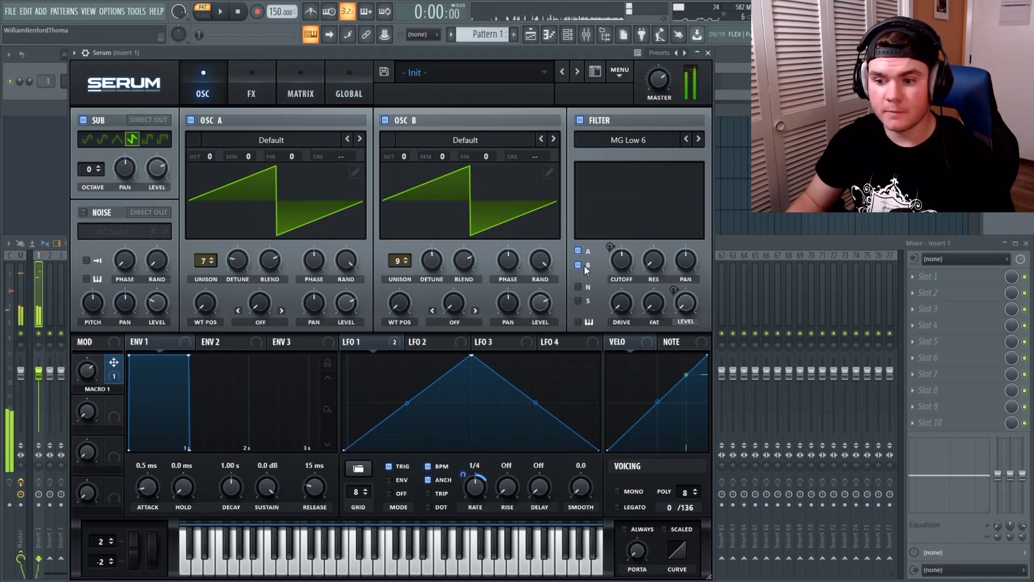
# Route the sub oscillator through the filter and raise its level to 100% while checking it in playback
pyautogui.click(581, 300)
pyautogui.press('space')
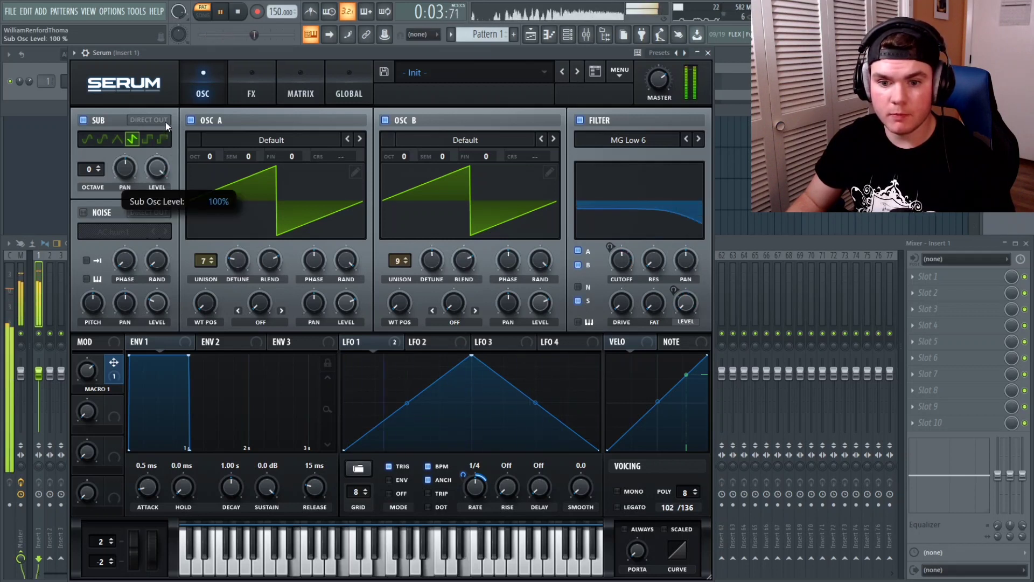
pyautogui.press('space')
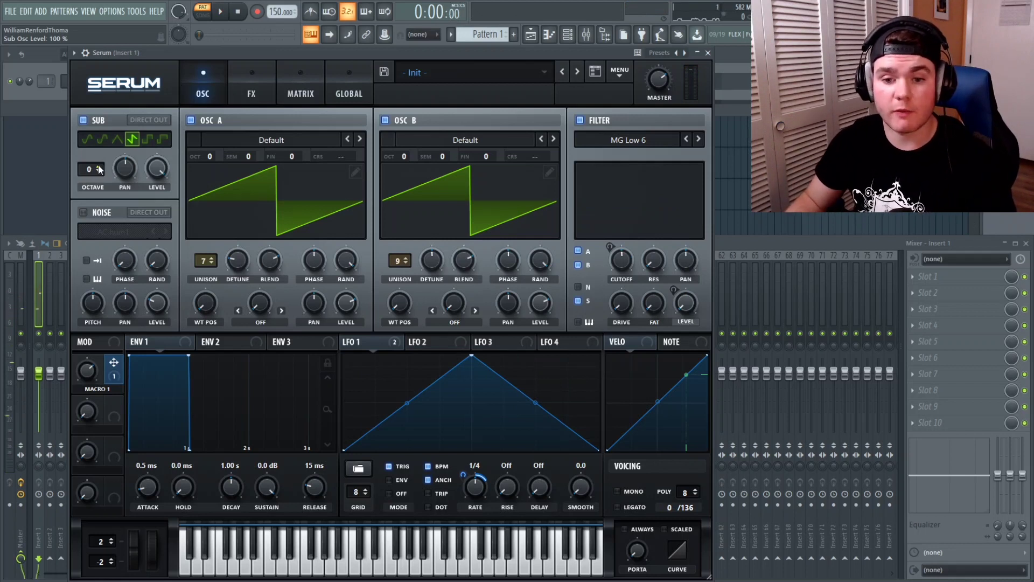
pyautogui.press('space')
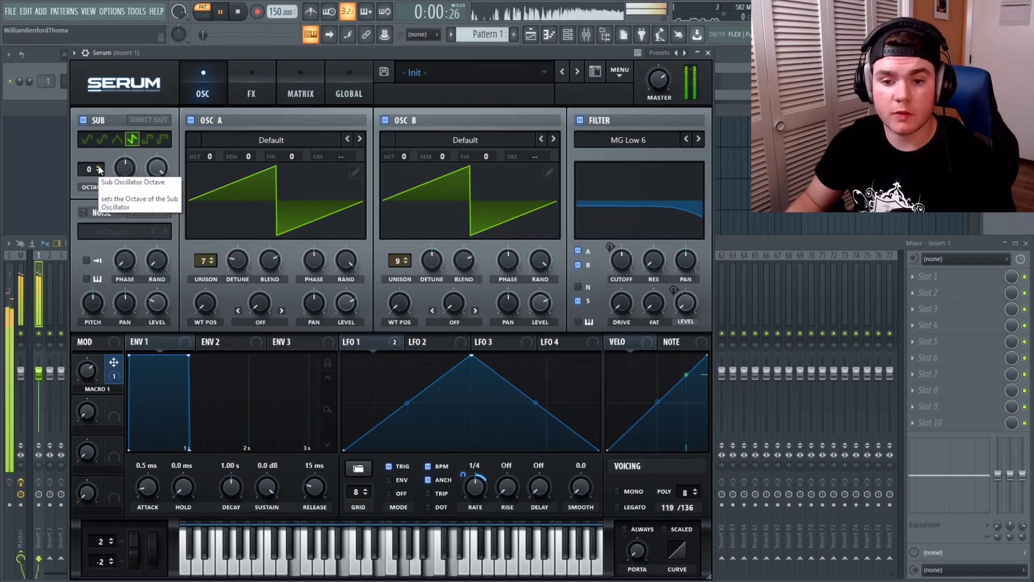
# Set the sub oscillator's octave to -1 and lower its level while auditioning it alone with oscillators A and B switched off
pyautogui.click(98, 172)
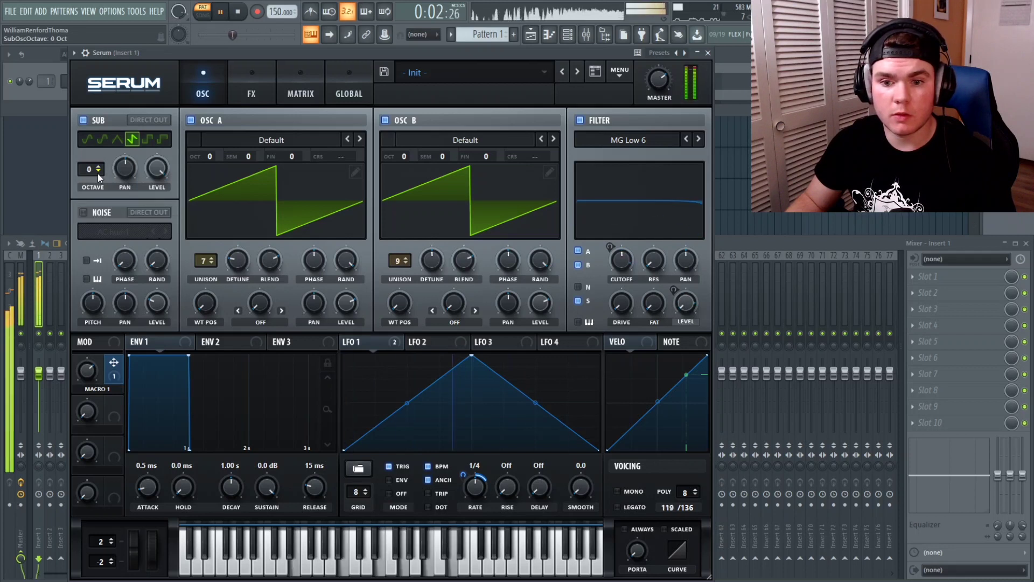
pyautogui.press('space')
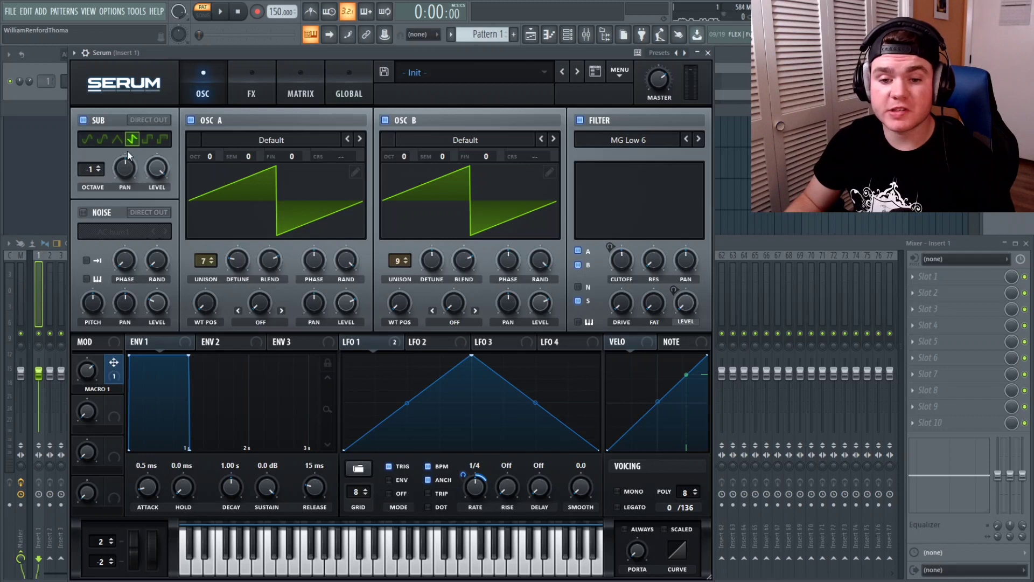
pyautogui.click(204, 123)
pyautogui.click(386, 120)
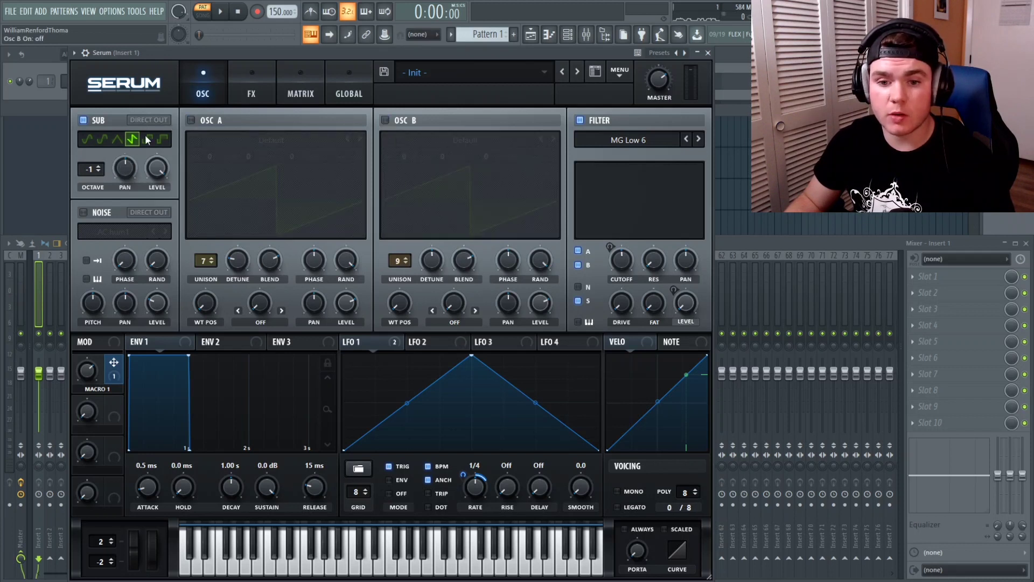
pyautogui.press('space')
pyautogui.moveTo(164, 170); pyautogui.dragTo(157, 225)
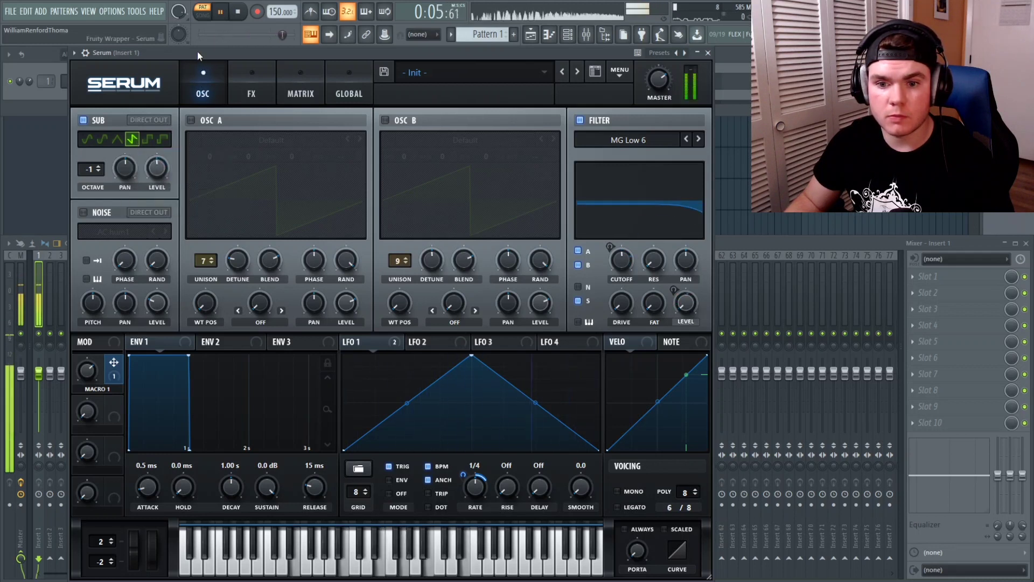
# Switch oscillators A and B back on and audition the chords together with the sub
pyautogui.press('space')
pyautogui.click(198, 119)
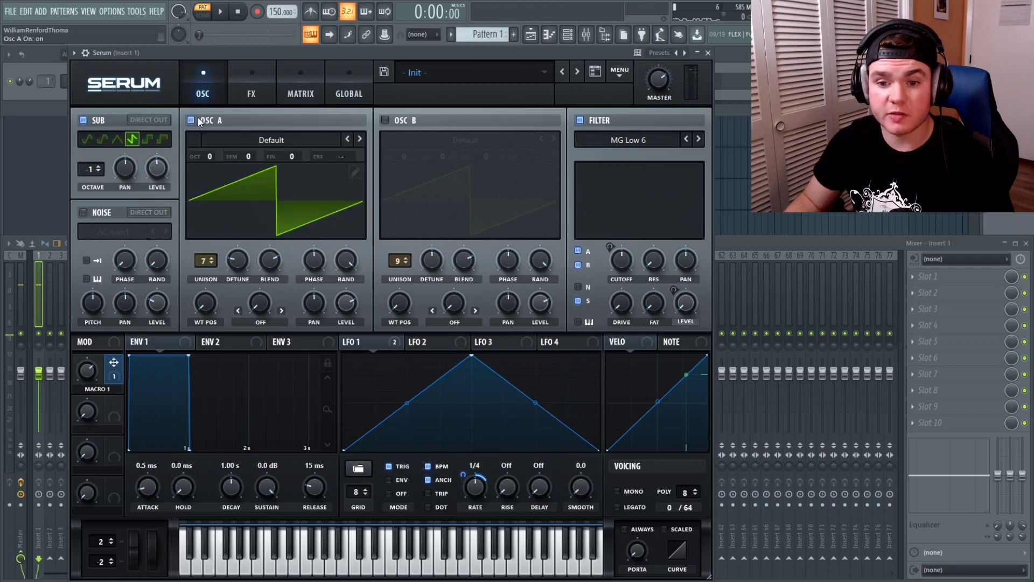
pyautogui.click(385, 118)
pyautogui.press('space')
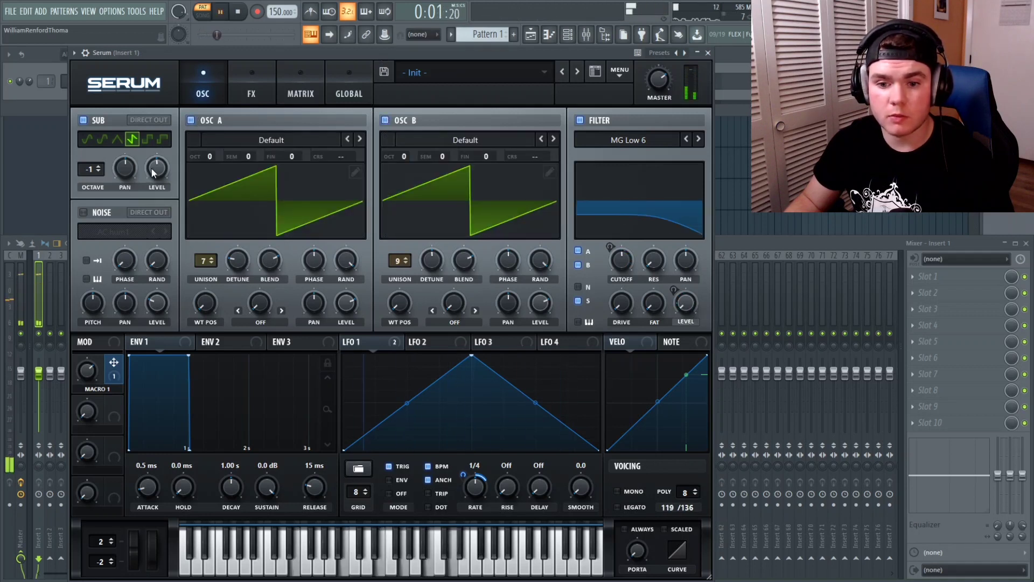
pyautogui.press('space')
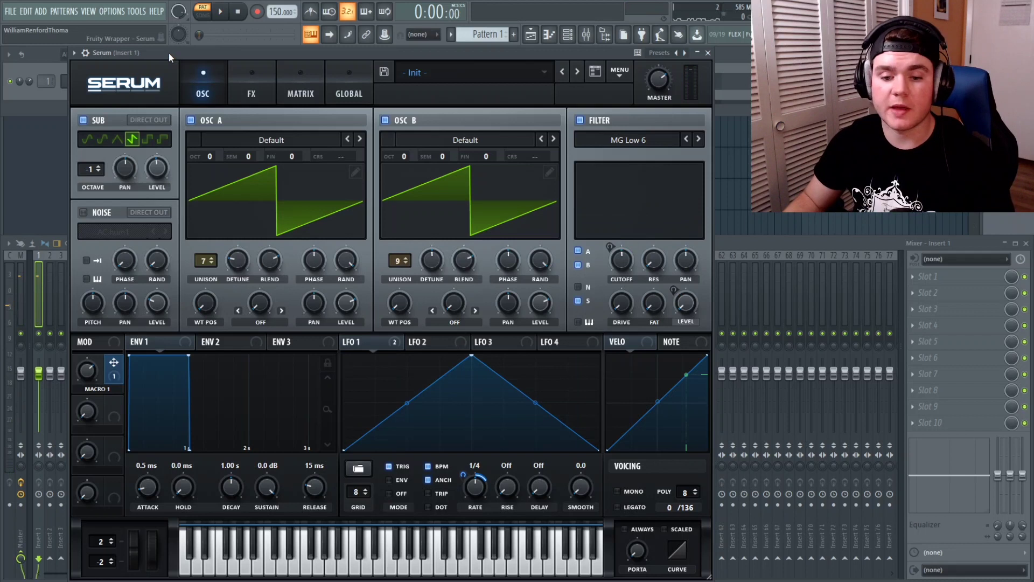
# Enable the Hyper/Dimension effect and adjust the Hyper mix, Dimension size and Dimension mix during playback
pyautogui.click(251, 89)
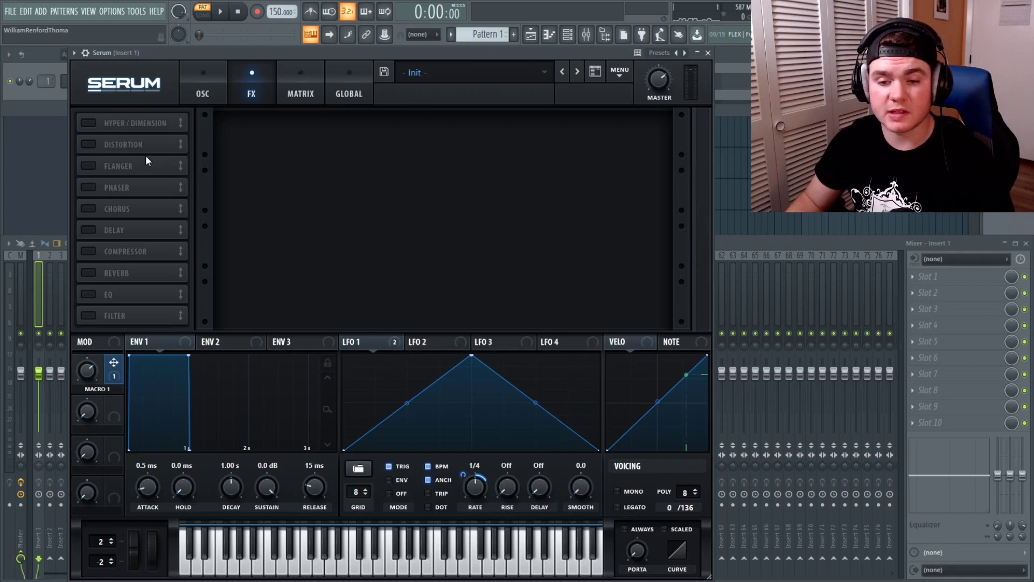
pyautogui.click(89, 123)
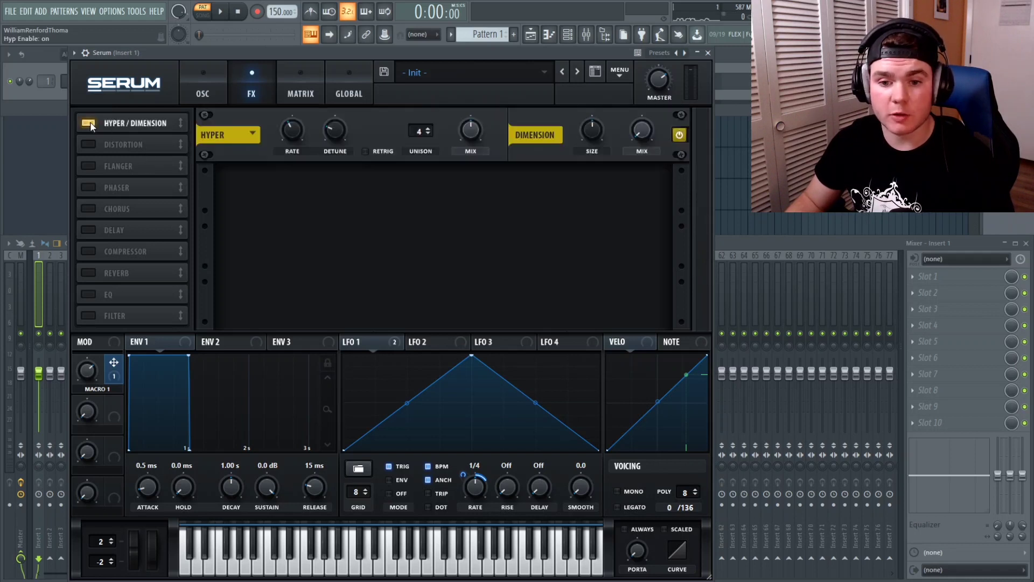
pyautogui.press('space')
pyautogui.moveTo(473, 127); pyautogui.dragTo(469, 144)
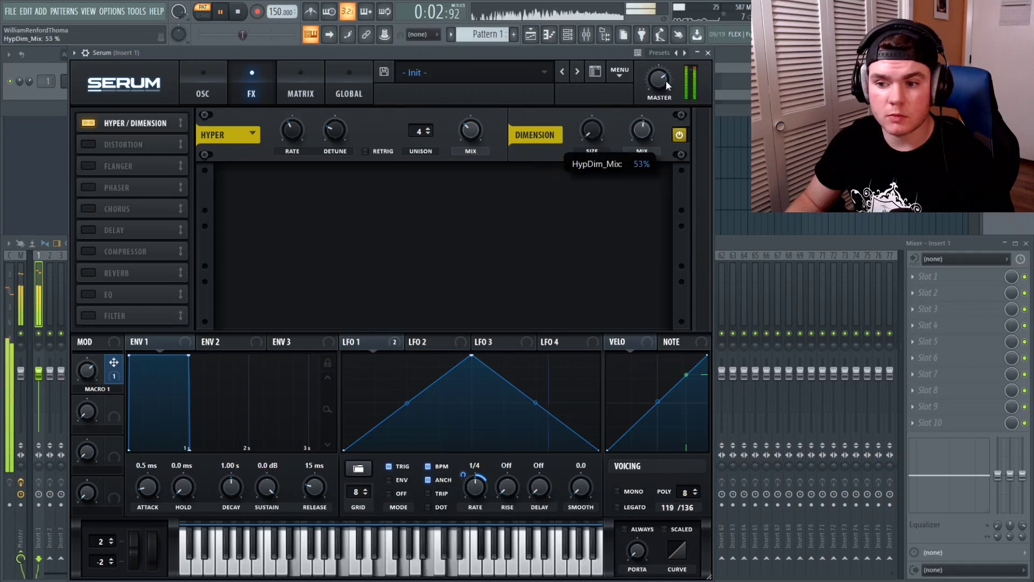
pyautogui.press('space')
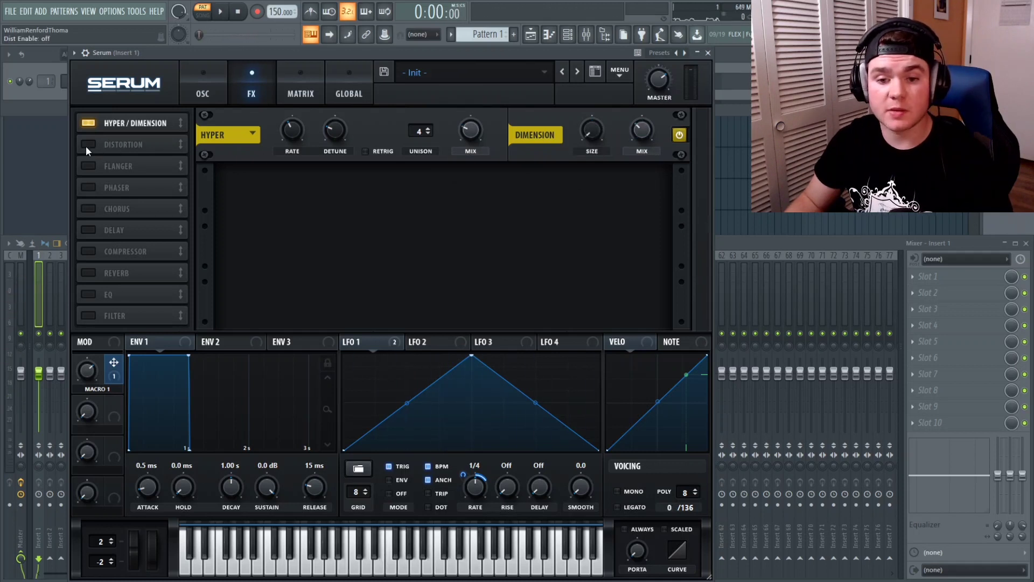
# Try a Downsample distortion with the drive at about 14%, compare it with the bypassed sound and switch the distortion off
pyautogui.click(89, 143)
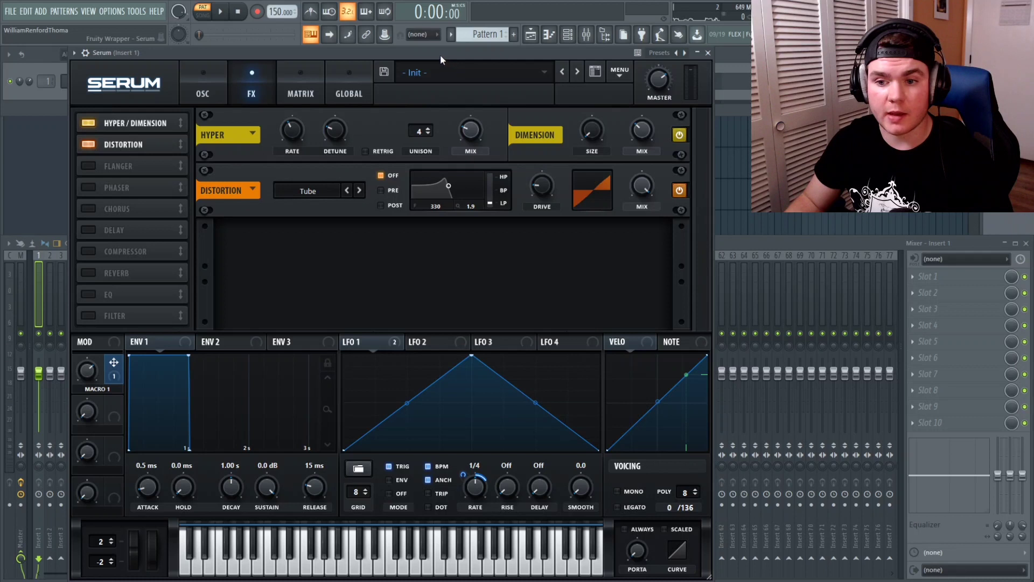
pyautogui.click(315, 185)
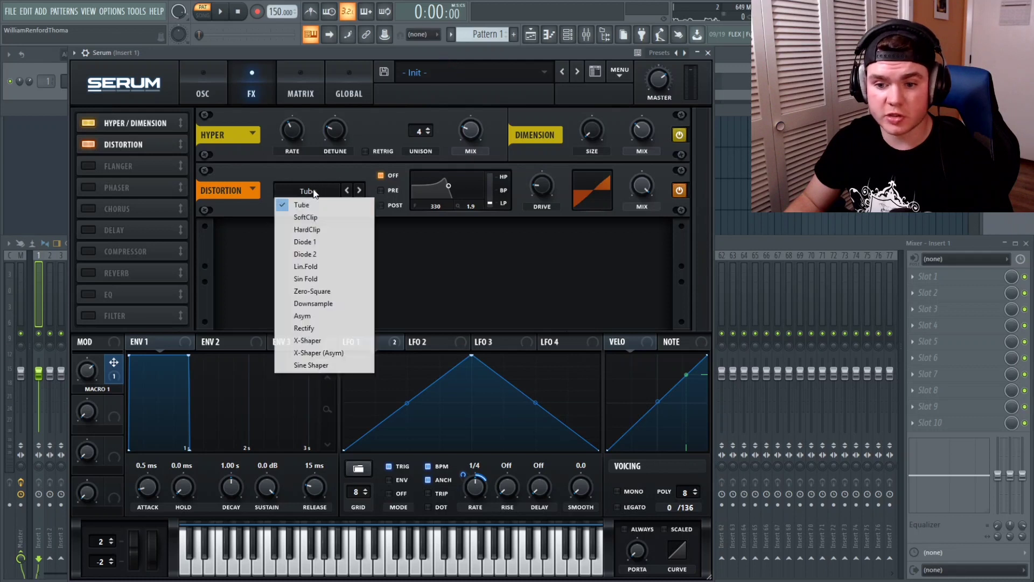
pyautogui.click(312, 303)
pyautogui.press('space')
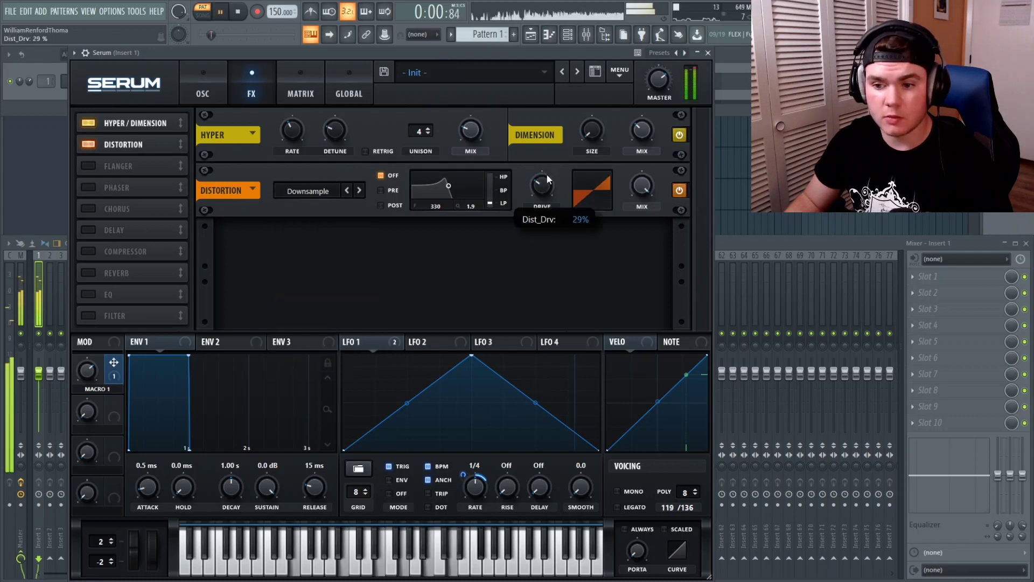
pyautogui.moveTo(545, 185); pyautogui.dragTo(545, 194)
pyautogui.click(678, 190)
pyautogui.click(678, 191)
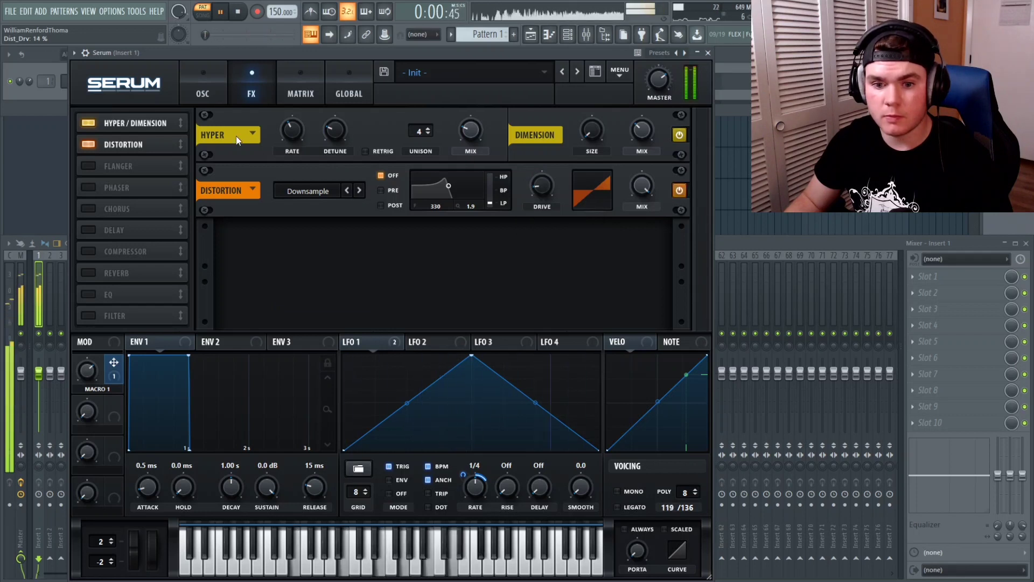
pyautogui.click(88, 144)
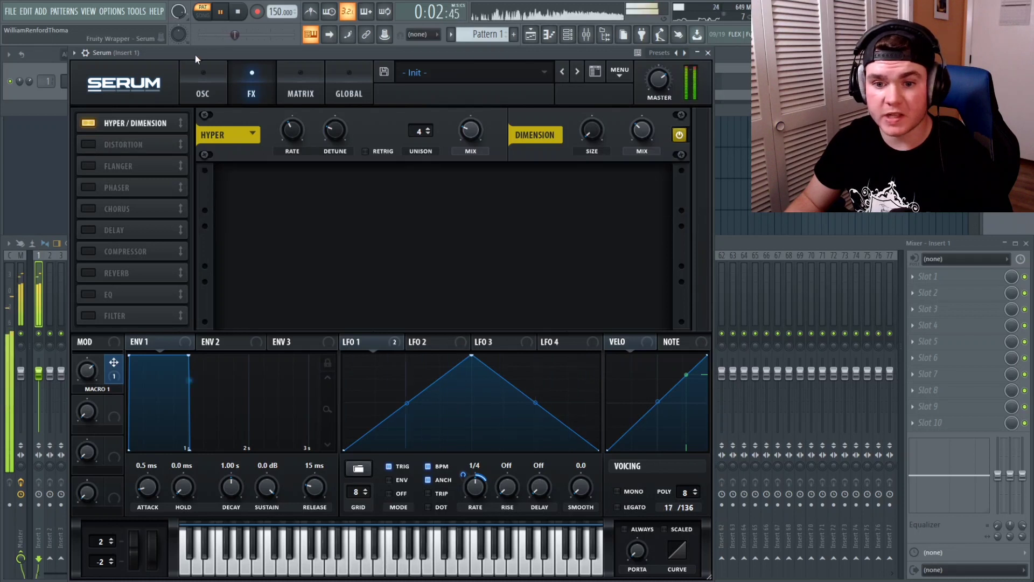
pyautogui.press('space')
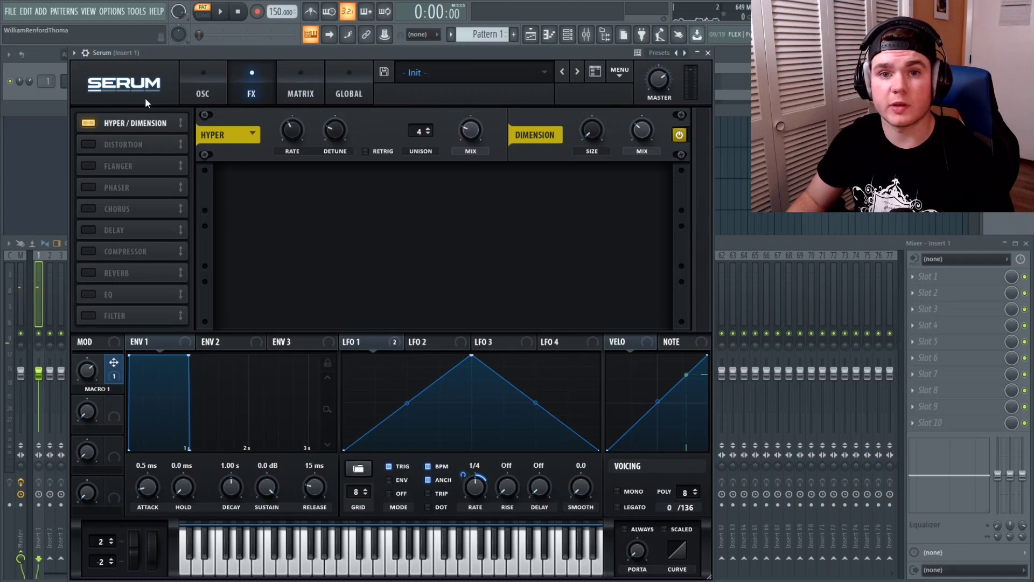
# Enable the compressor in multiband mode and set its threshold to about -10.2 dB while auditioning the chords
pyautogui.click(90, 249)
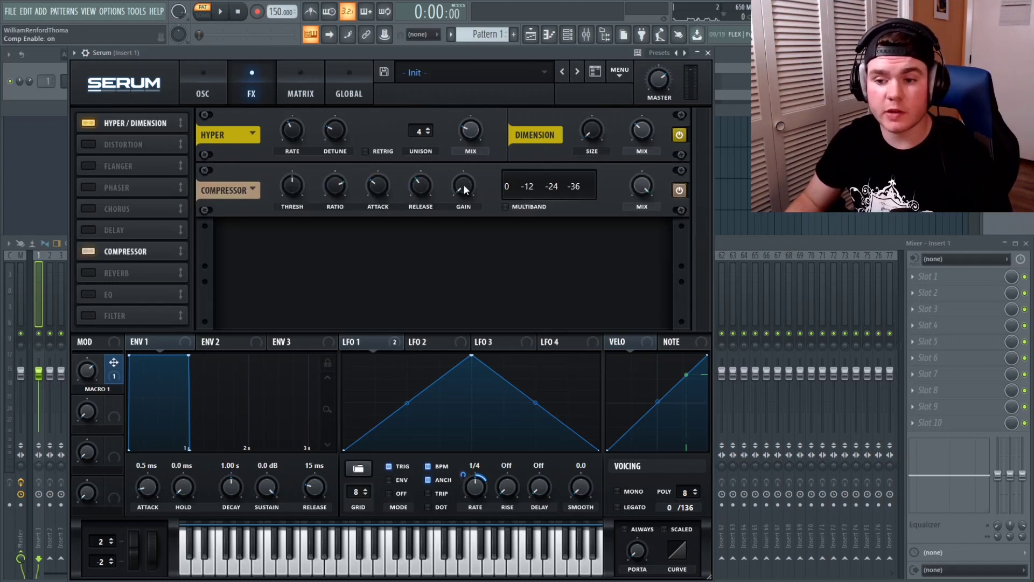
pyautogui.click(508, 206)
pyautogui.press('space')
pyautogui.moveTo(305, 188); pyautogui.dragTo(296, 199)
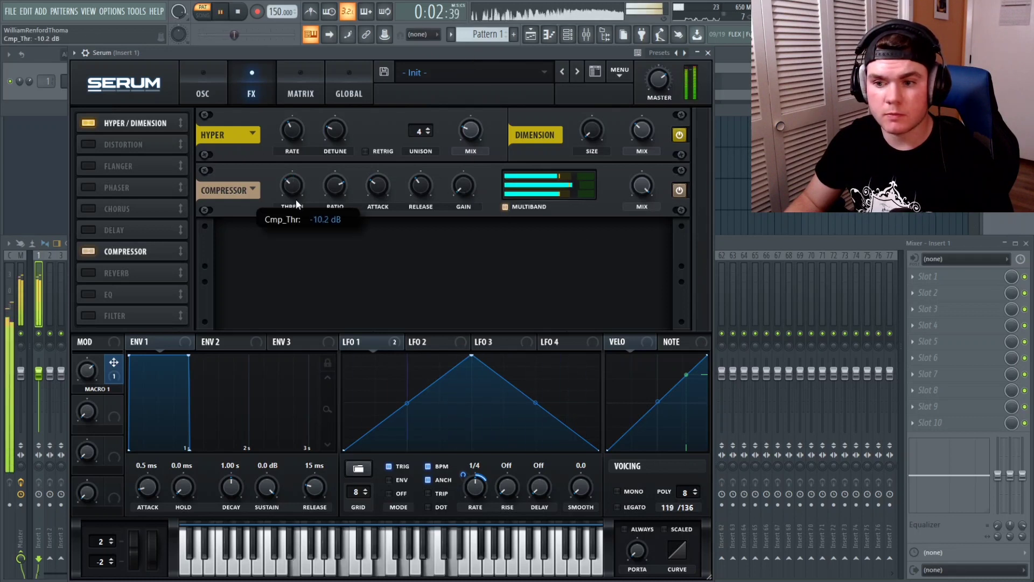
pyautogui.press('space')
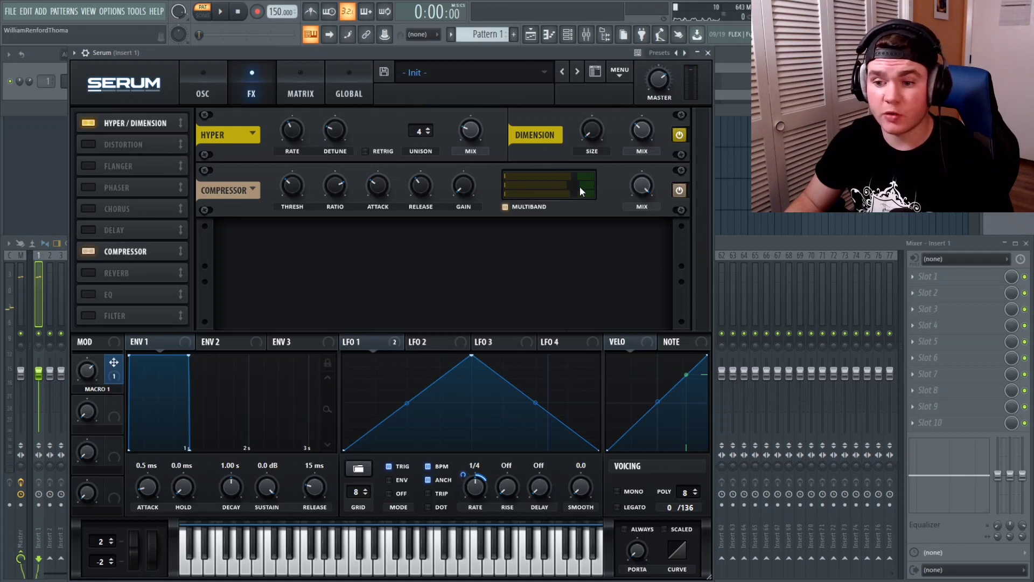
# Set the multiband compressor's mid band to about 156% and place the compressor directly after Hyper/Dimension in the effects chain
pyautogui.press('space')
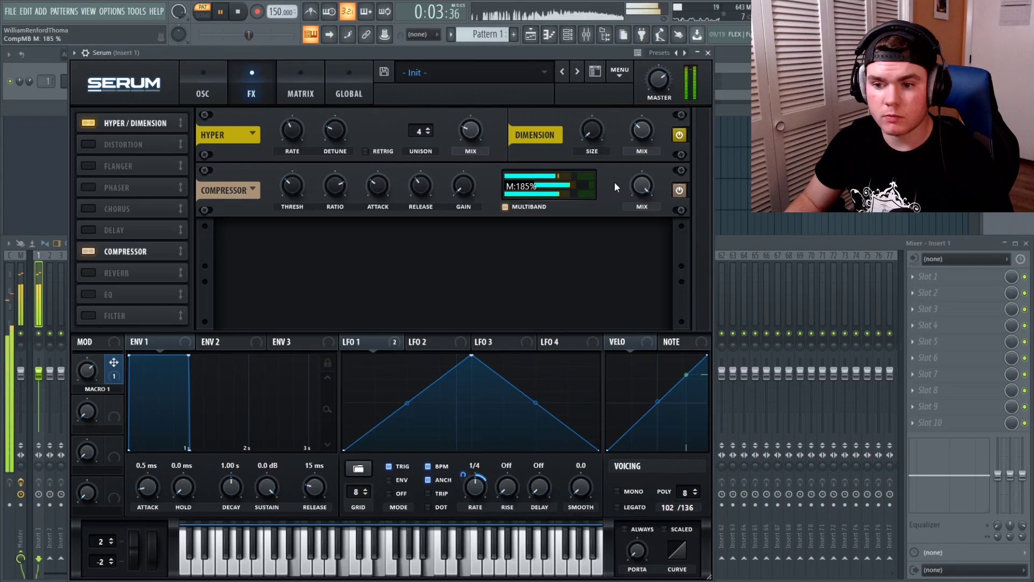
pyautogui.moveTo(615, 187); pyautogui.dragTo(603, 189)
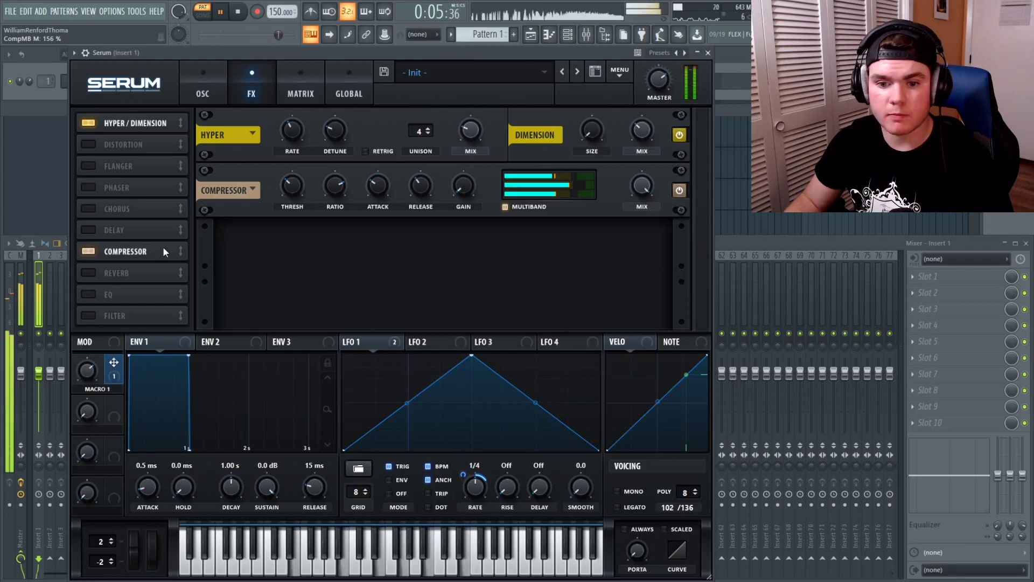
pyautogui.moveTo(163, 247); pyautogui.dragTo(160, 175)
pyautogui.moveTo(160, 174); pyautogui.dragTo(160, 146)
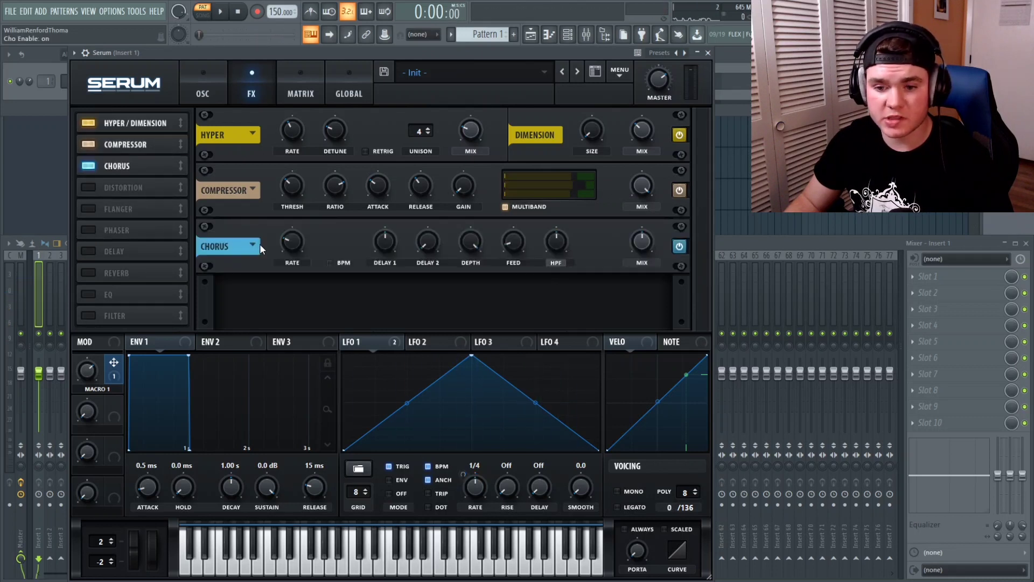
# Add a chorus after the compressor, load a preset into it and lower its mix during playback
pyautogui.click(258, 245)
pyautogui.click(273, 258)
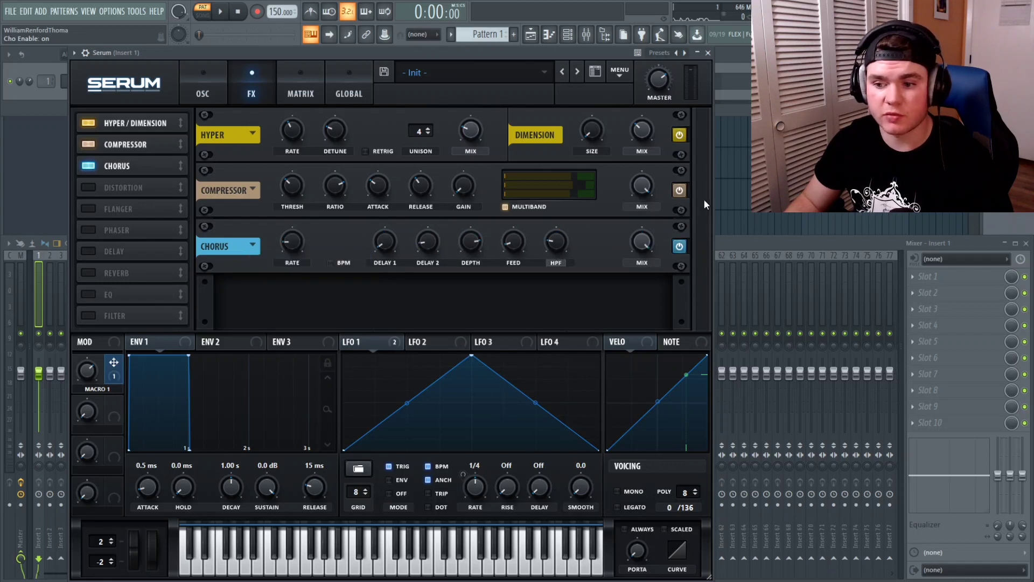
pyautogui.press('space')
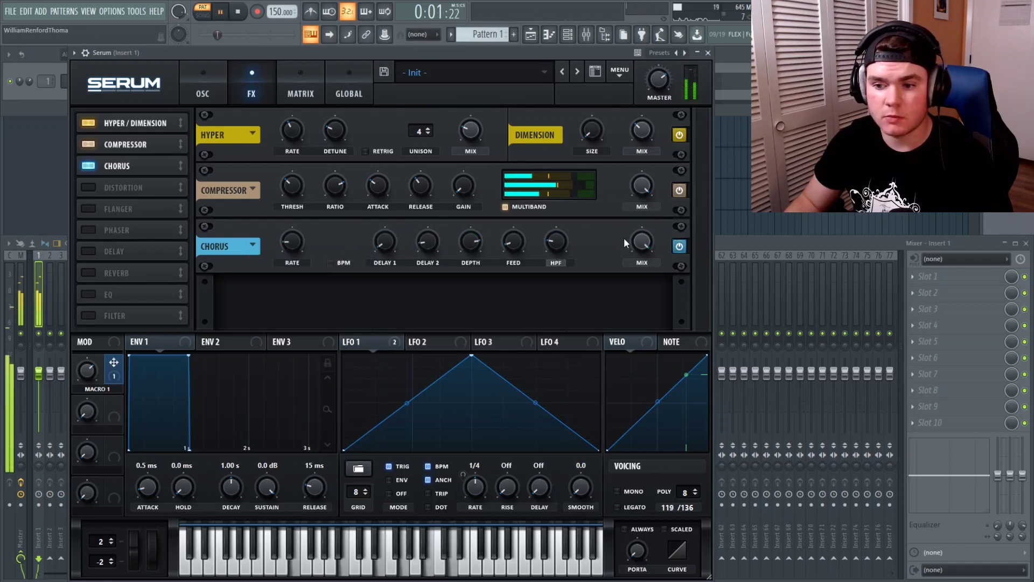
pyautogui.moveTo(639, 242); pyautogui.dragTo(637, 314)
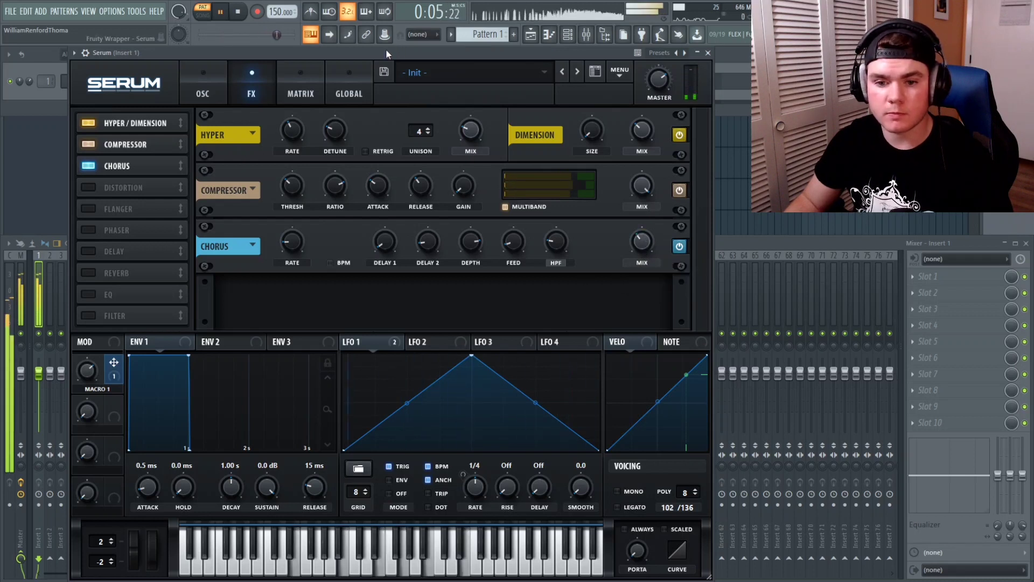
pyautogui.press('space')
# Try a reverb placed above the phaser in the effects chain, using Plate mode with the wet level at 100%
pyautogui.moveTo(116, 273); pyautogui.dragTo(120, 229)
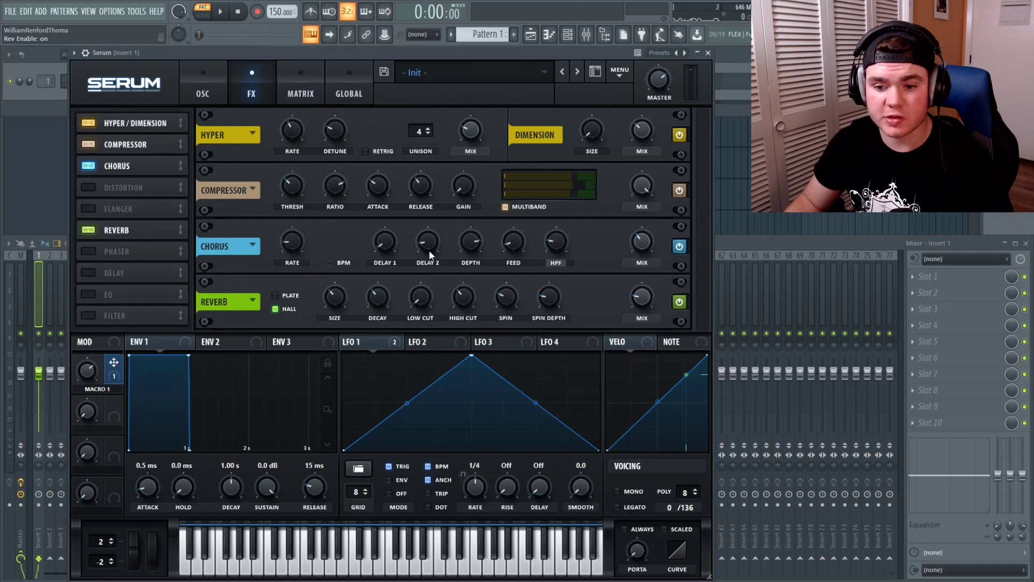
pyautogui.press('space')
pyautogui.moveTo(642, 299)
pyautogui.mouseDown()
pyautogui.moveTo(652, 267)
pyautogui.moveTo(647, 283)
pyautogui.mouseUp()
pyautogui.click(293, 295)
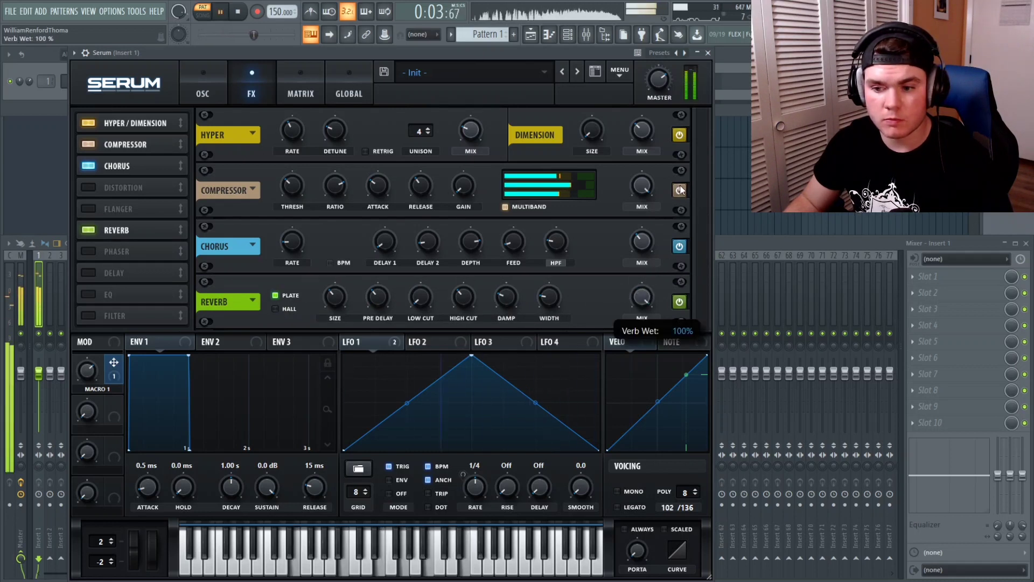
# Try the plate reverb with more width, less pre-delay, a 24% high cut and 28% wet, and switch it off
pyautogui.moveTo(549, 297); pyautogui.dragTo(557, 278)
pyautogui.moveTo(381, 298); pyautogui.dragTo(343, 303)
pyautogui.moveTo(417, 302); pyautogui.dragTo(467, 311)
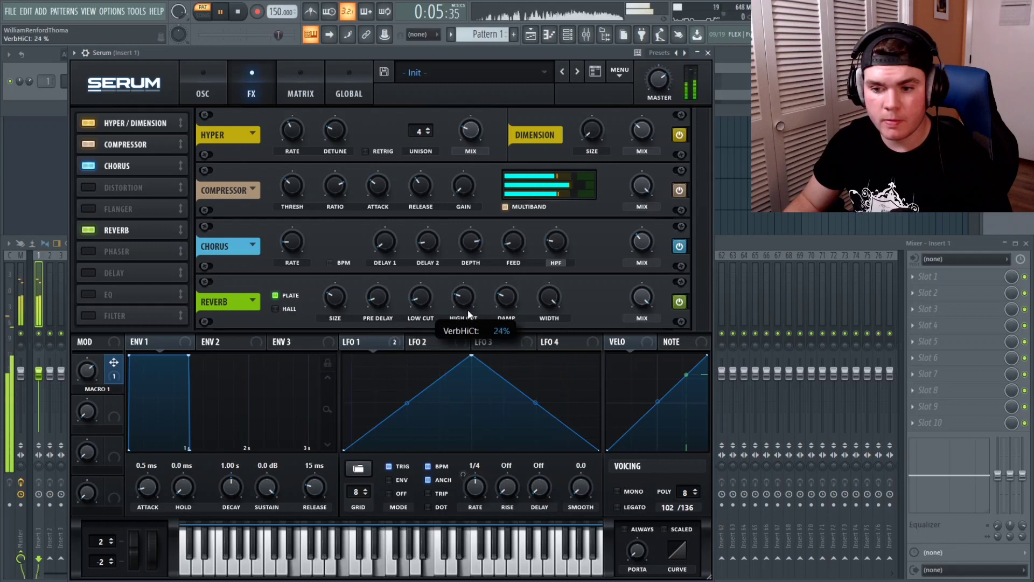
pyautogui.moveTo(342, 294); pyautogui.dragTo(343, 293)
pyautogui.moveTo(641, 294); pyautogui.dragTo(632, 374)
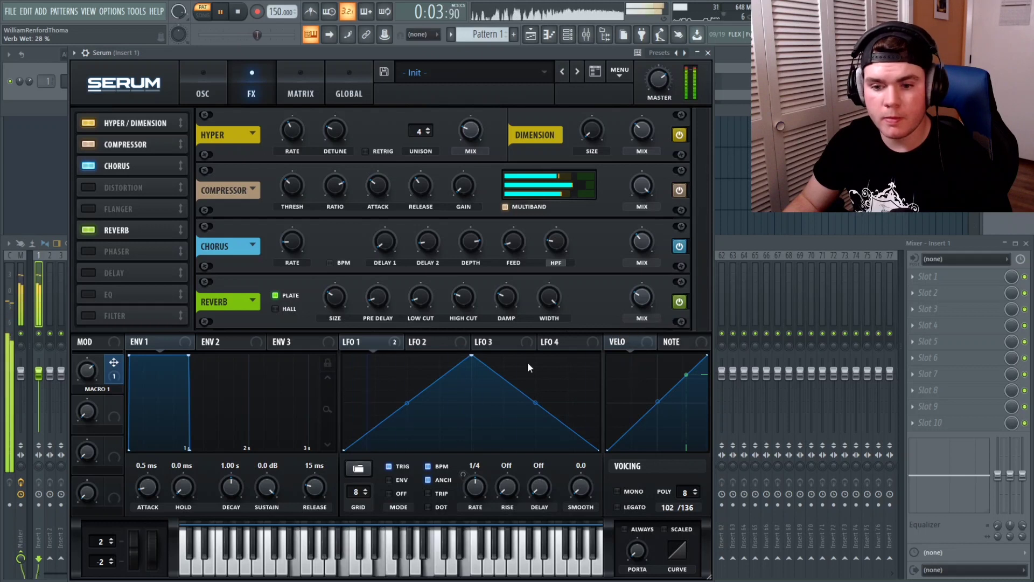
pyautogui.press('space')
pyautogui.click(88, 229)
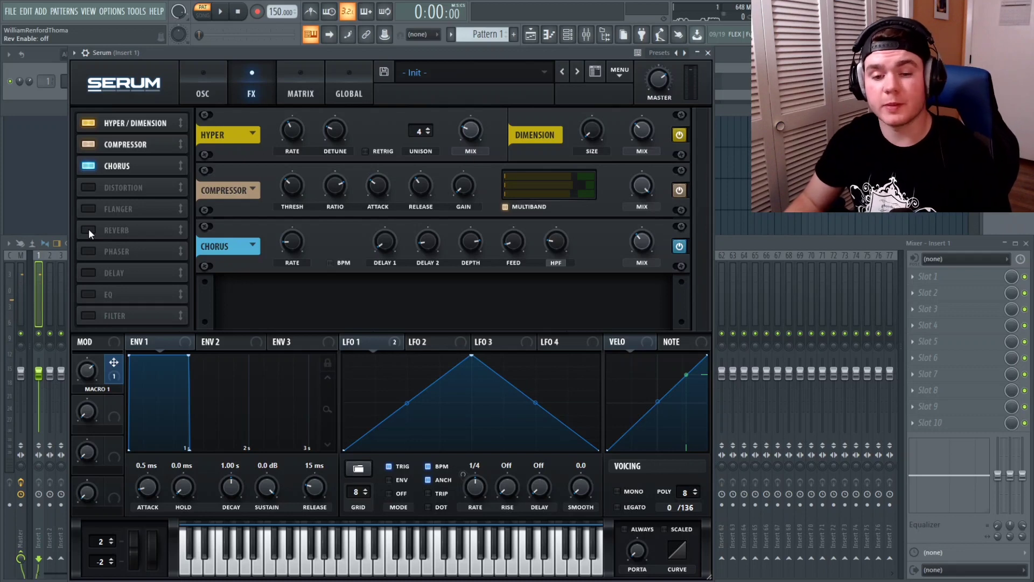
# Try oscillator B and oscillator A in turn at +1 octave during playback, returning each to octave 0
pyautogui.click(203, 88)
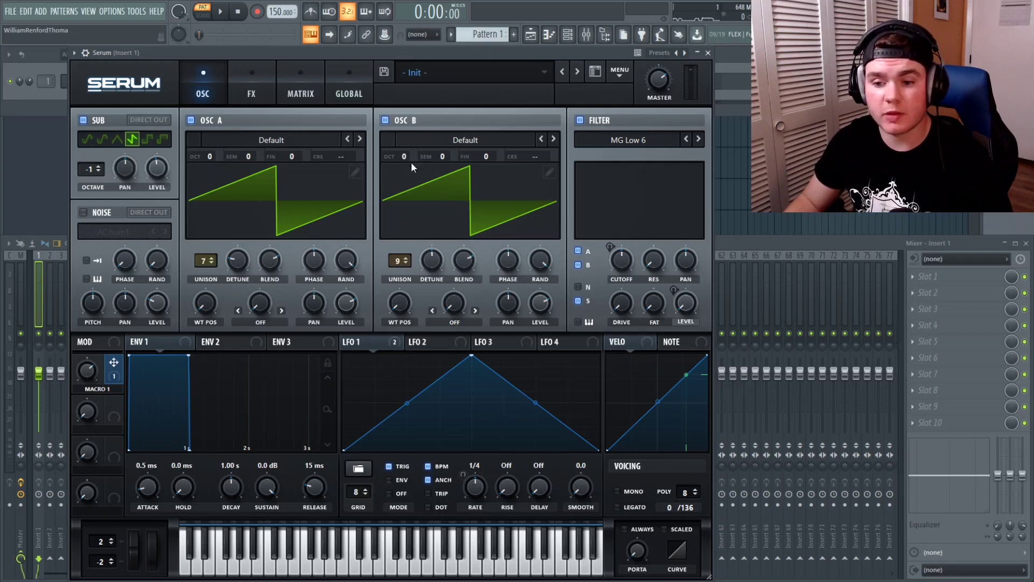
pyautogui.press('space')
pyautogui.moveTo(407, 155); pyautogui.dragTo(408, 143)
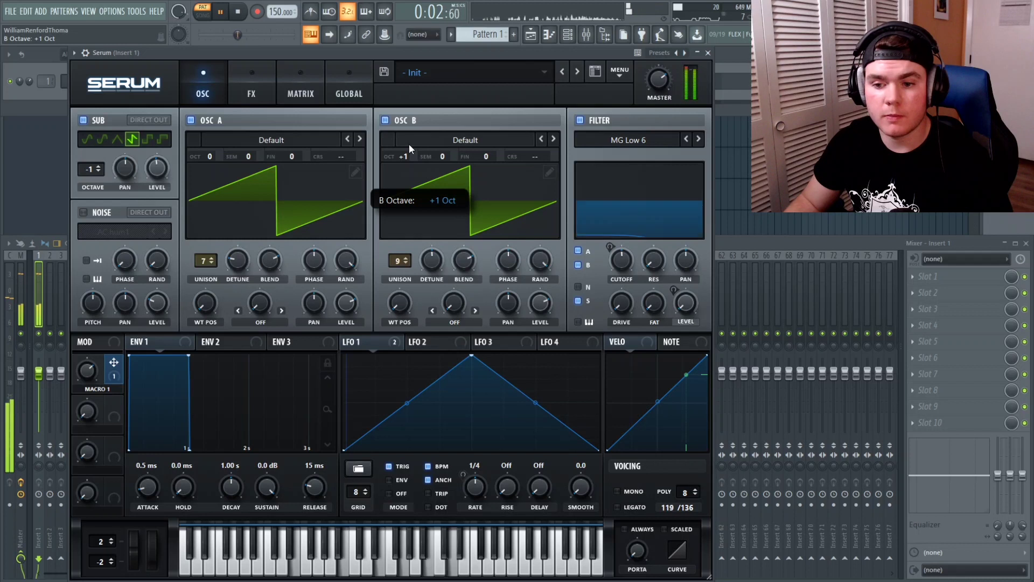
pyautogui.moveTo(408, 143); pyautogui.dragTo(409, 152)
pyautogui.moveTo(210, 156); pyautogui.dragTo(214, 143)
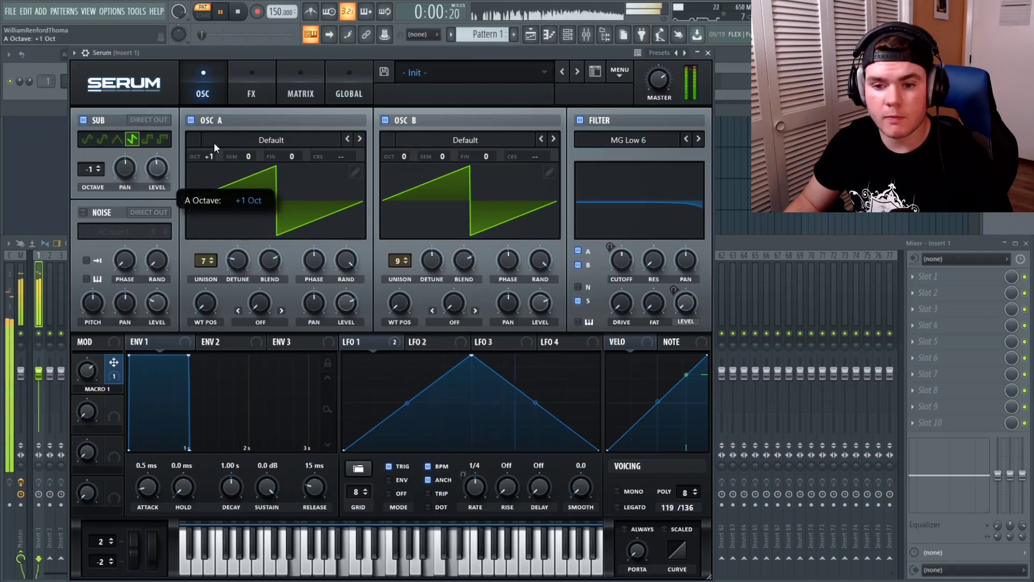
pyautogui.moveTo(214, 144); pyautogui.dragTo(214, 151)
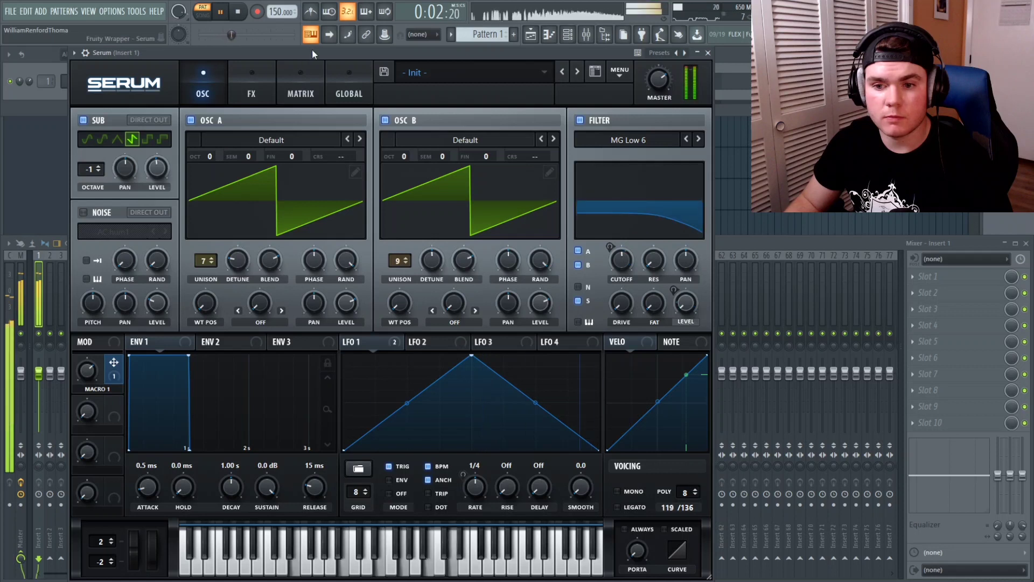
# Adjust the detune of oscillator B and then oscillator A while the chord pattern plays
pyautogui.press('space')
pyautogui.press('space')
pyautogui.moveTo(431, 258); pyautogui.dragTo(432, 243)
pyautogui.moveTo(237, 260)
pyautogui.mouseDown()
pyautogui.moveTo(235, 275)
pyautogui.moveTo(237, 224)
pyautogui.moveTo(236, 246)
pyautogui.mouseUp()
pyautogui.press('space')
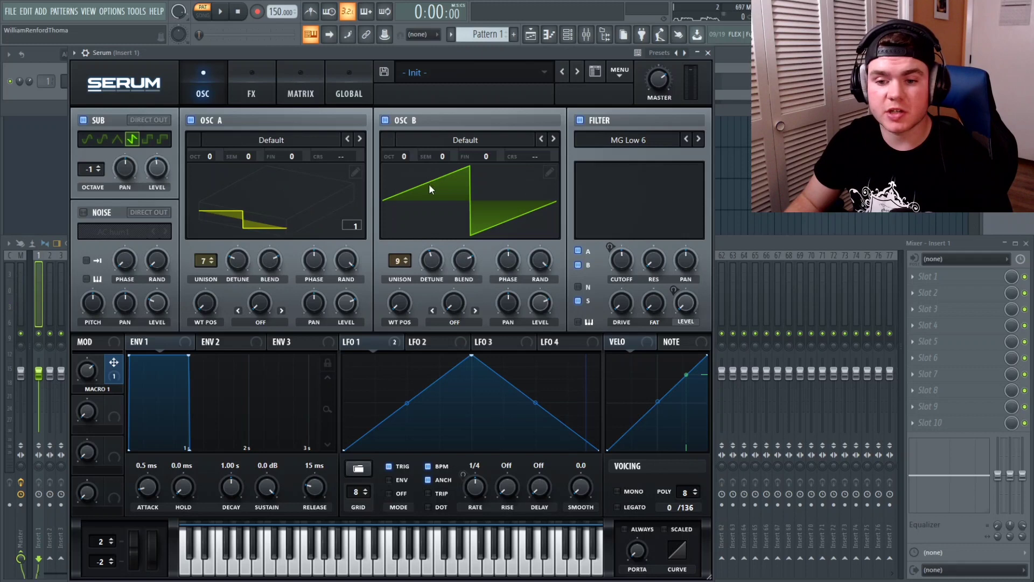
# Try the Analog wavetable Basic Shapes on oscillator A with oscillator B and the sub off, moving the wavetable position to the square wave
pyautogui.click(264, 142)
pyautogui.moveTo(247, 160)
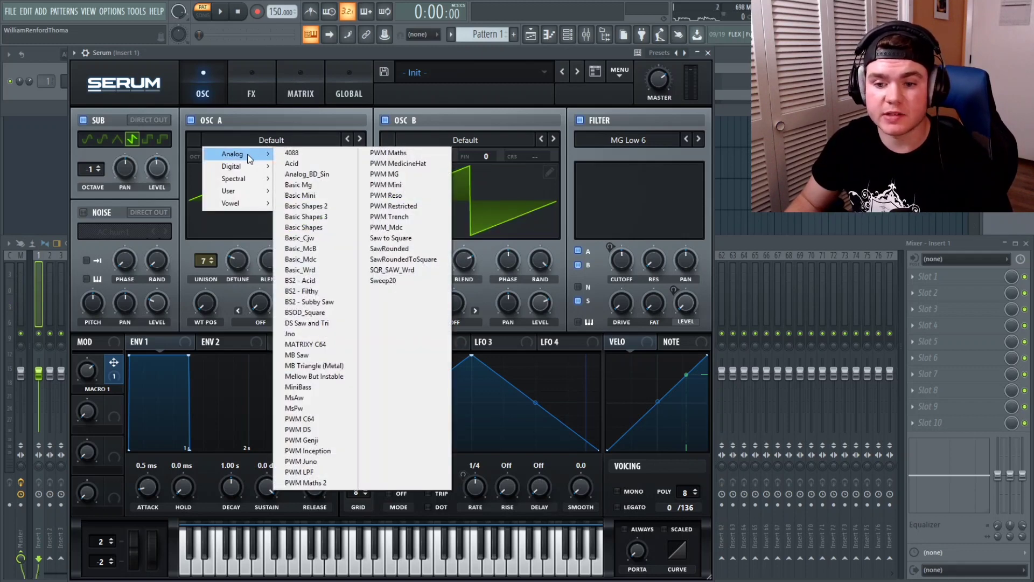
pyautogui.click(322, 227)
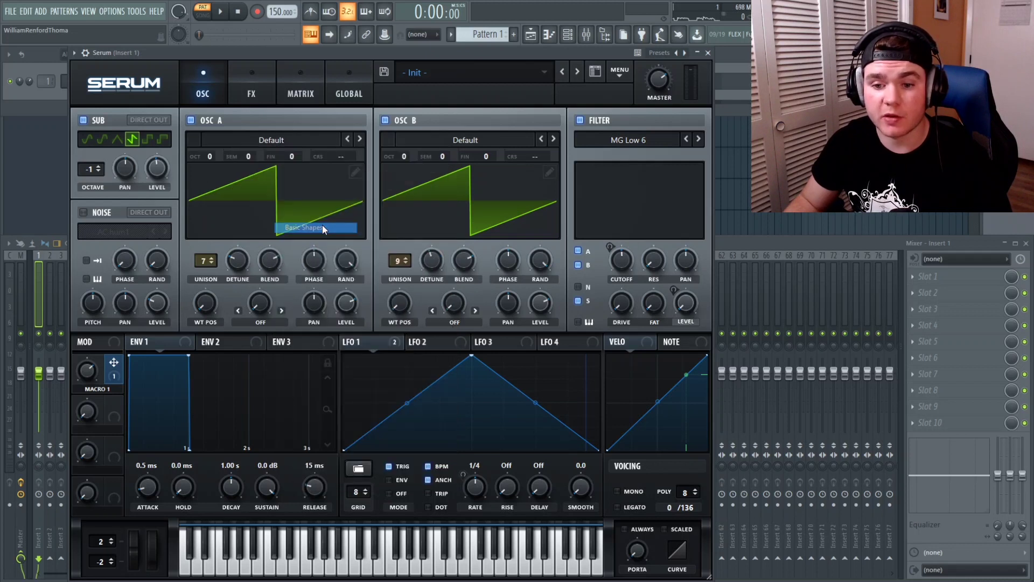
pyautogui.click(392, 121)
pyautogui.moveTo(218, 304); pyautogui.dragTo(222, 239)
pyautogui.press('space')
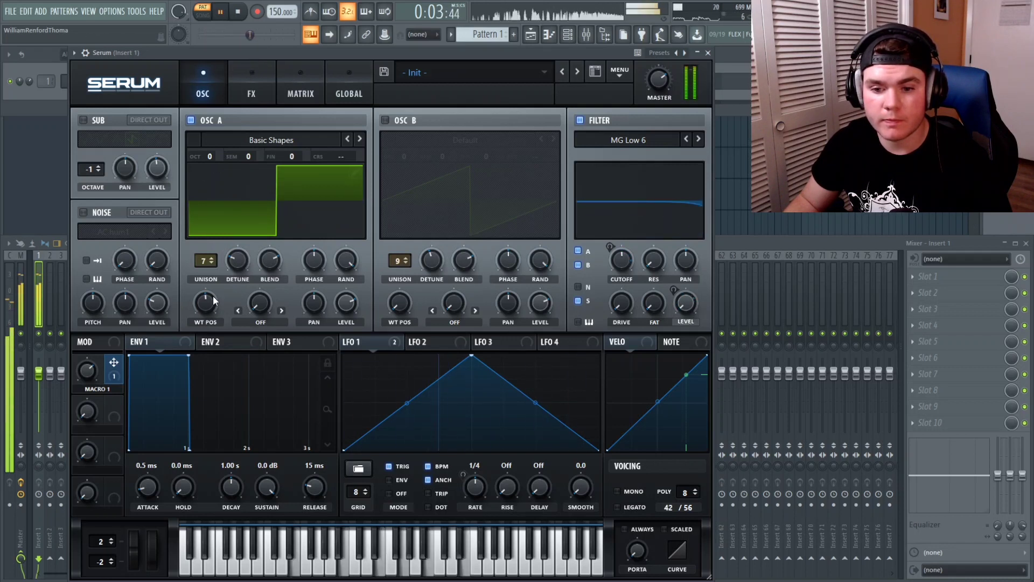
pyautogui.press('space')
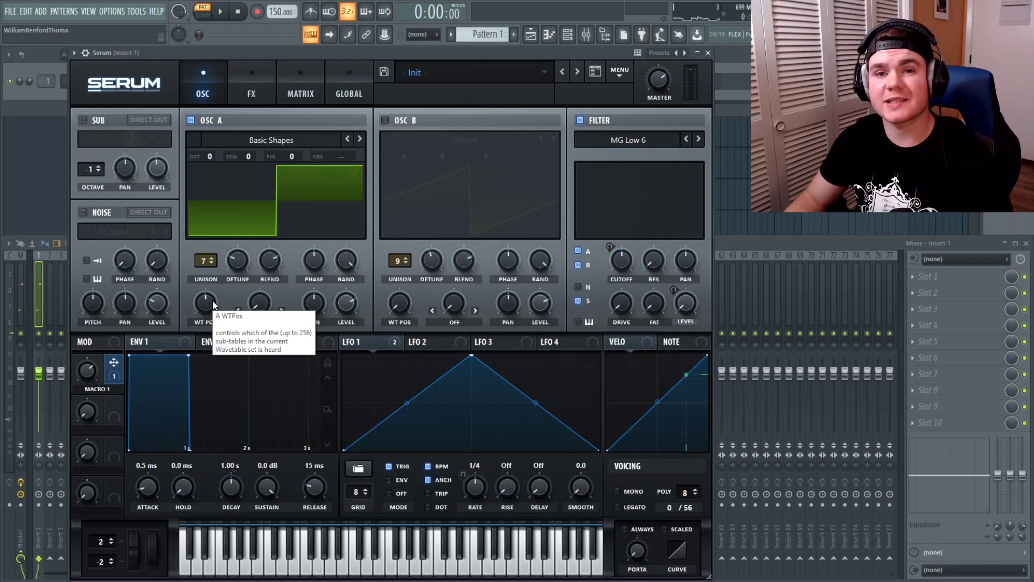
# Try a narrower pulse shape by advancing oscillator A's wavetable position, and audition it with the pattern
pyautogui.moveTo(214, 304)
pyautogui.mouseDown()
pyautogui.moveTo(208, 266)
pyautogui.moveTo(208, 294)
pyautogui.mouseUp()
pyautogui.press('space')
pyautogui.press('space')
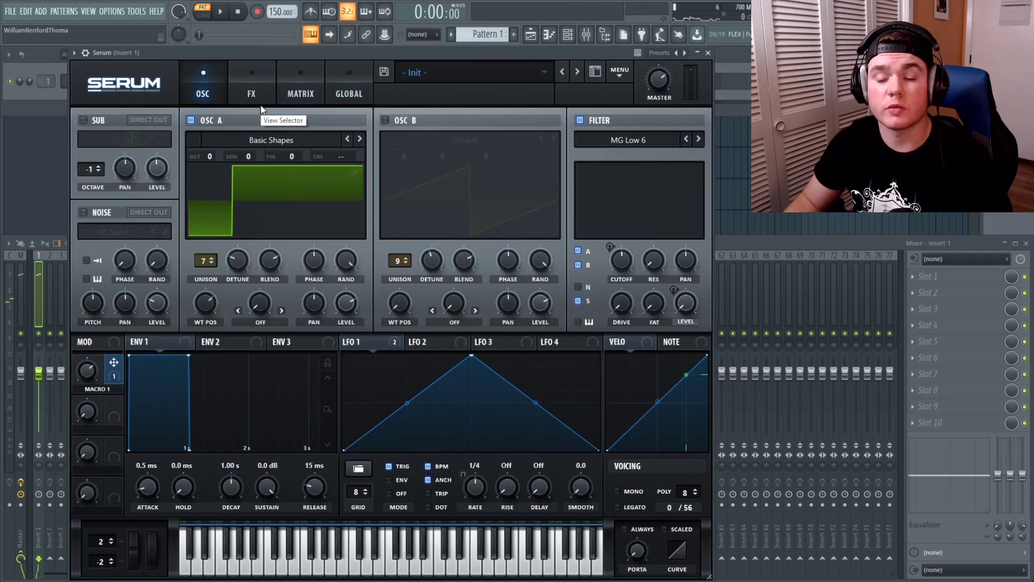
# Load the Digital wavetable Debussy into oscillator A and lower its wavetable position during playback
pyautogui.click(254, 137)
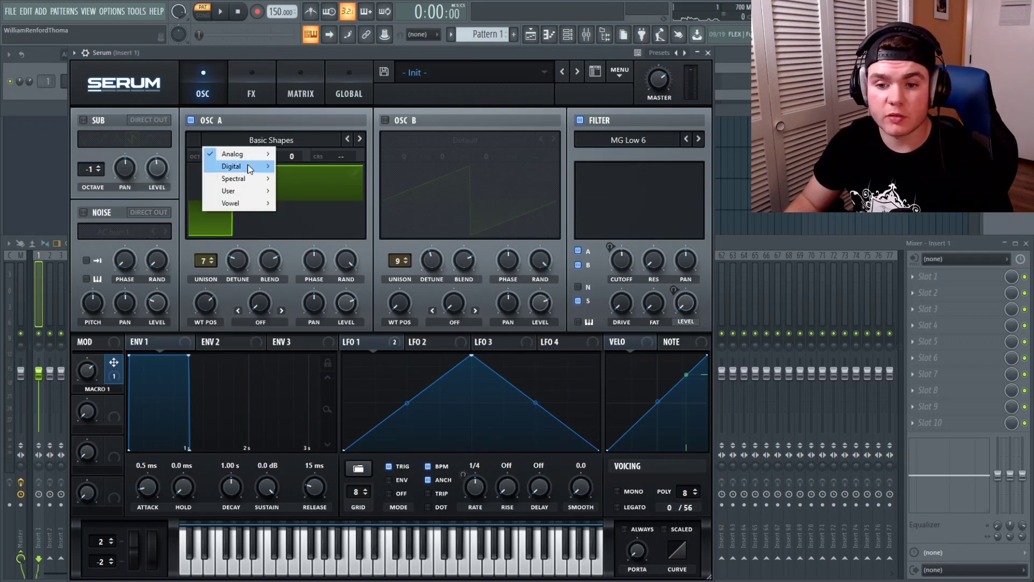
pyautogui.moveTo(249, 168)
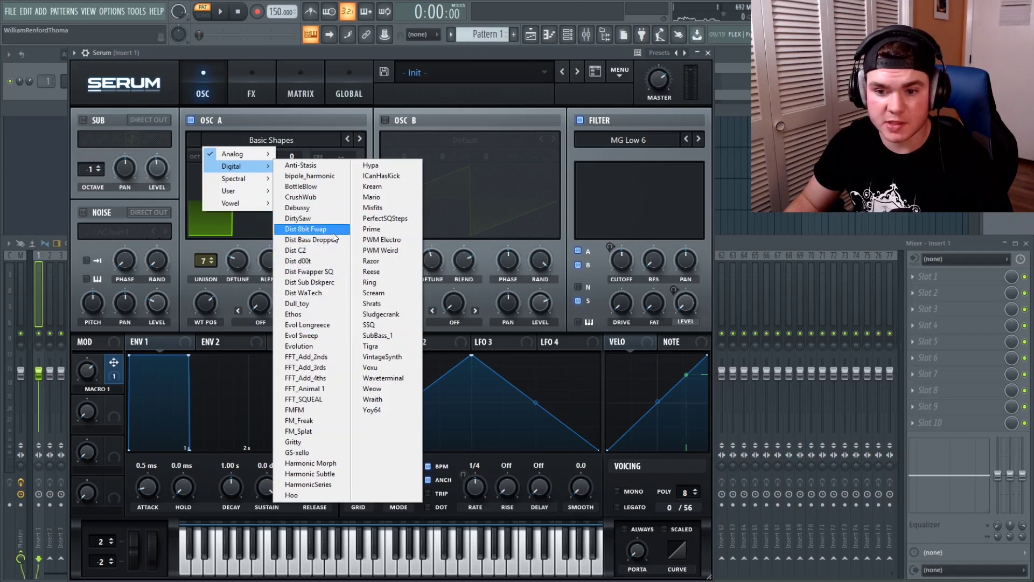
pyautogui.click(297, 208)
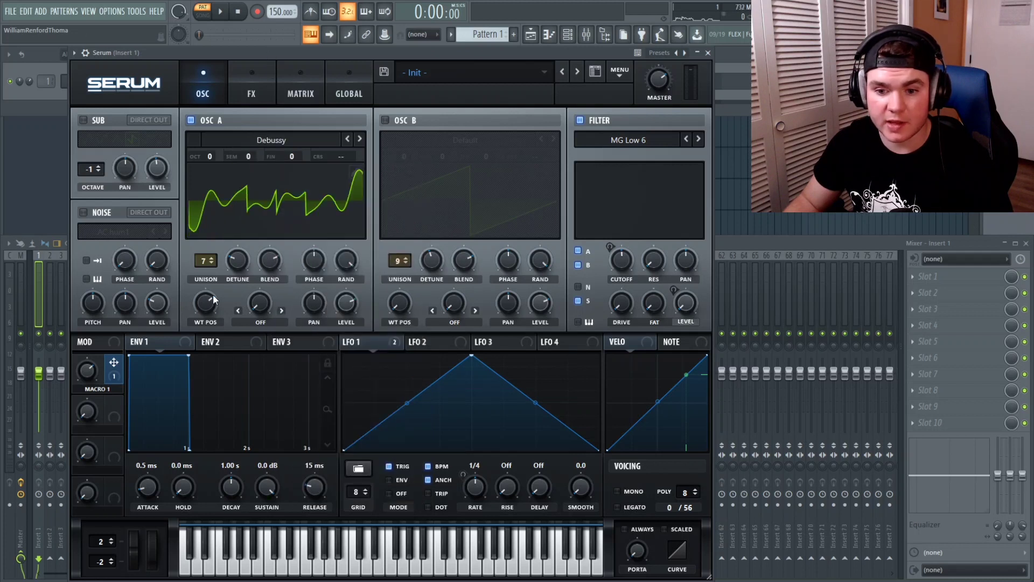
pyautogui.press('space')
pyautogui.moveTo(213, 300); pyautogui.dragTo(196, 318)
pyautogui.click(240, 16)
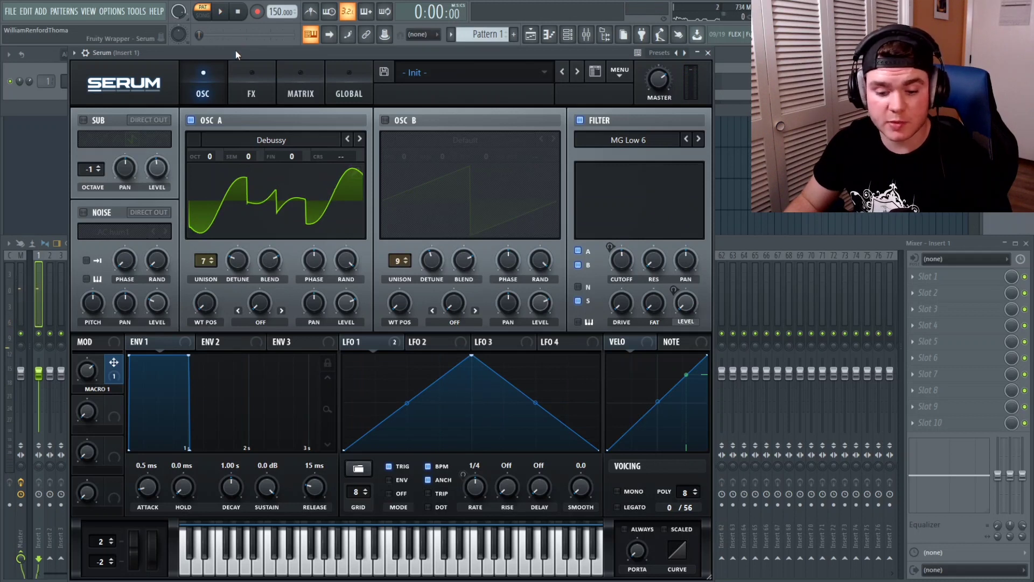
# Audition oscillator A's Debussy sound on its own with single notes and with the chord pattern
pyautogui.press('q')
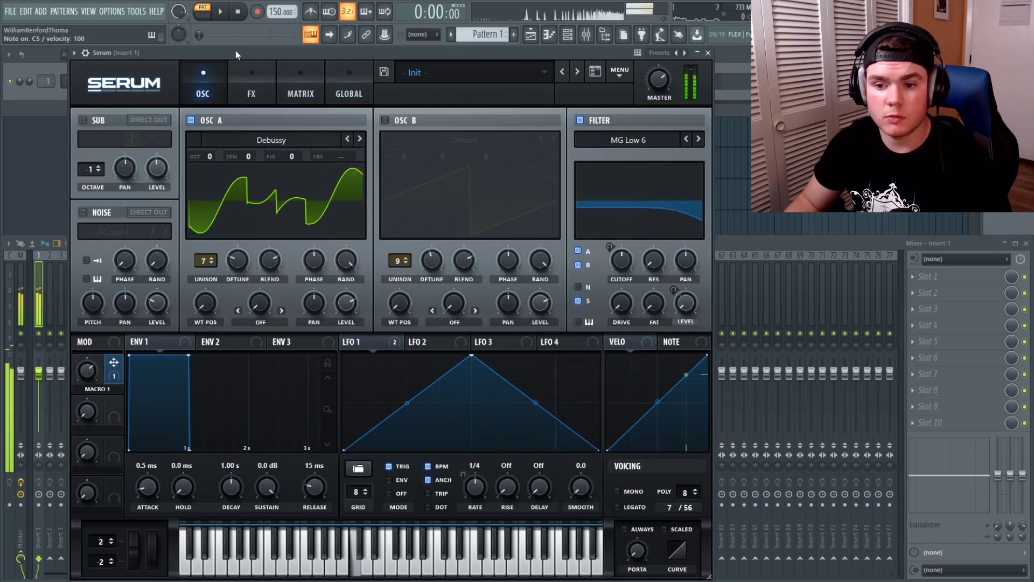
pyautogui.press('c')
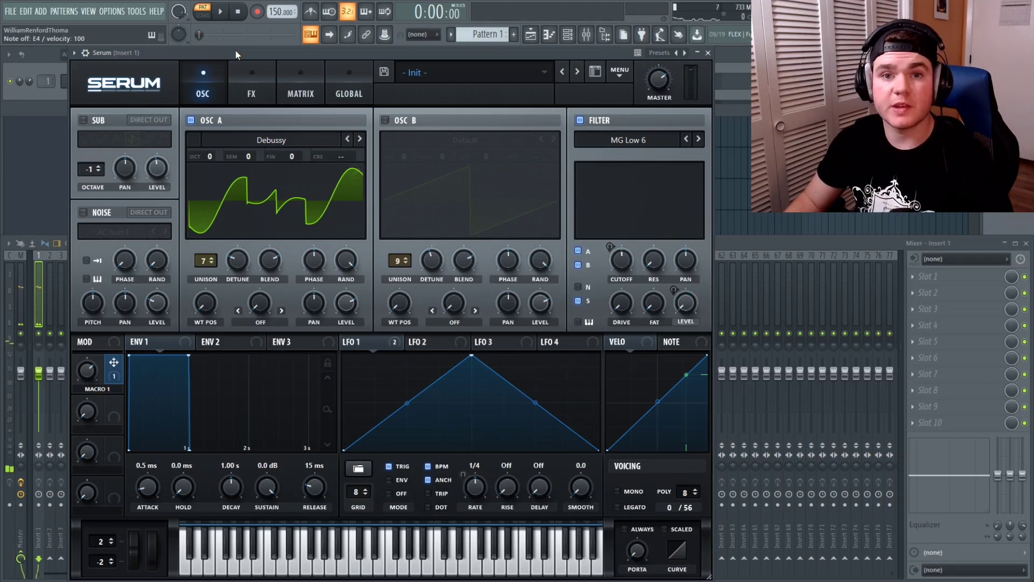
pyautogui.press('c')
pyautogui.press('space')
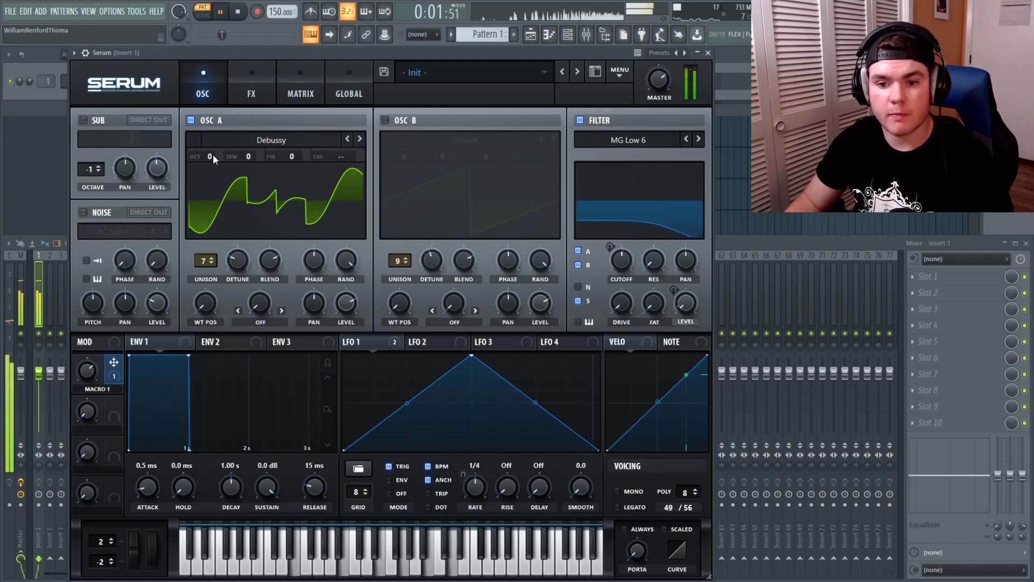
pyautogui.press('space')
# Switch oscillator B and the sub back on and try a different octave for oscillator A during playback, returning it to 0
pyautogui.click(385, 119)
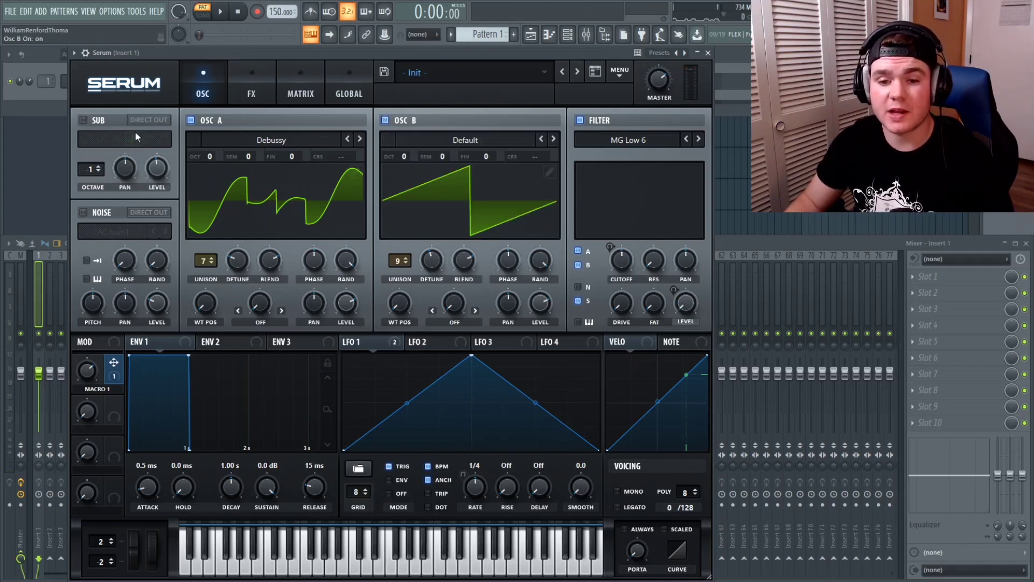
pyautogui.click(102, 121)
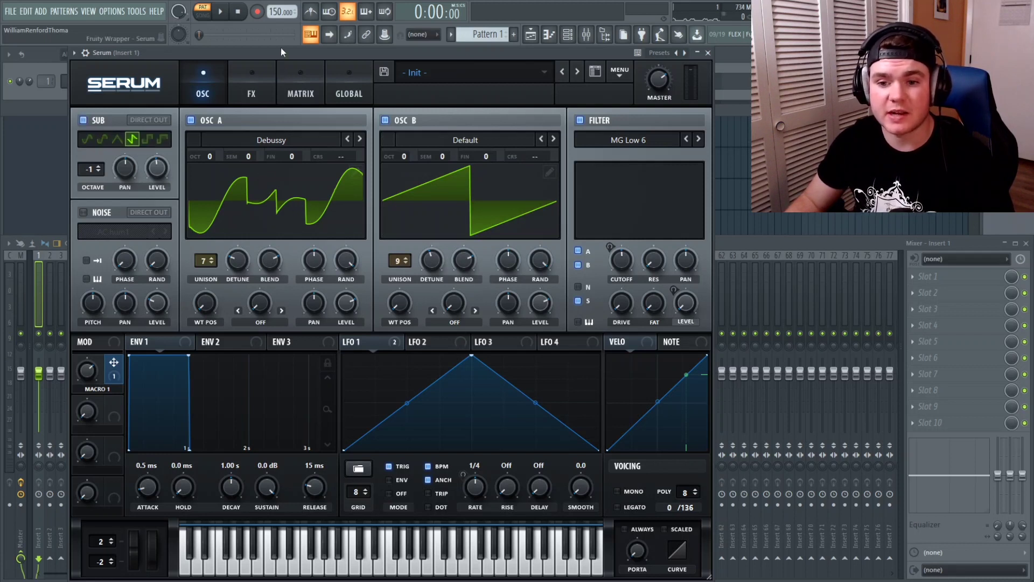
pyautogui.press('space')
pyautogui.moveTo(208, 156)
pyautogui.mouseDown()
pyautogui.moveTo(204, 170)
pyautogui.moveTo(203, 160)
pyautogui.mouseUp()
pyautogui.press('space')
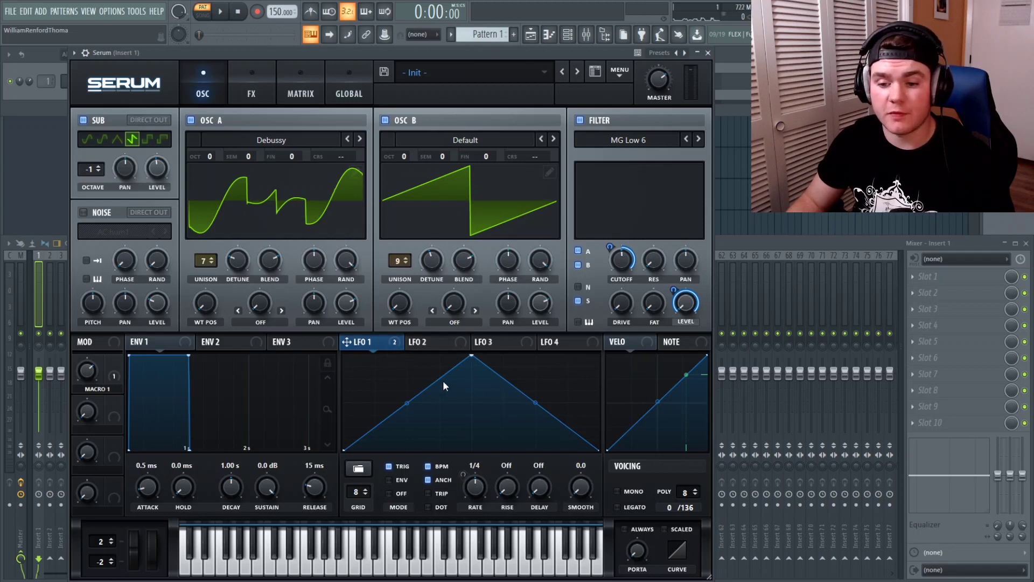
# Bend the rising and falling segments of LFO 1 upward into a rounded arch during playback
pyautogui.press('space')
pyautogui.moveTo(412, 404); pyautogui.dragTo(409, 387)
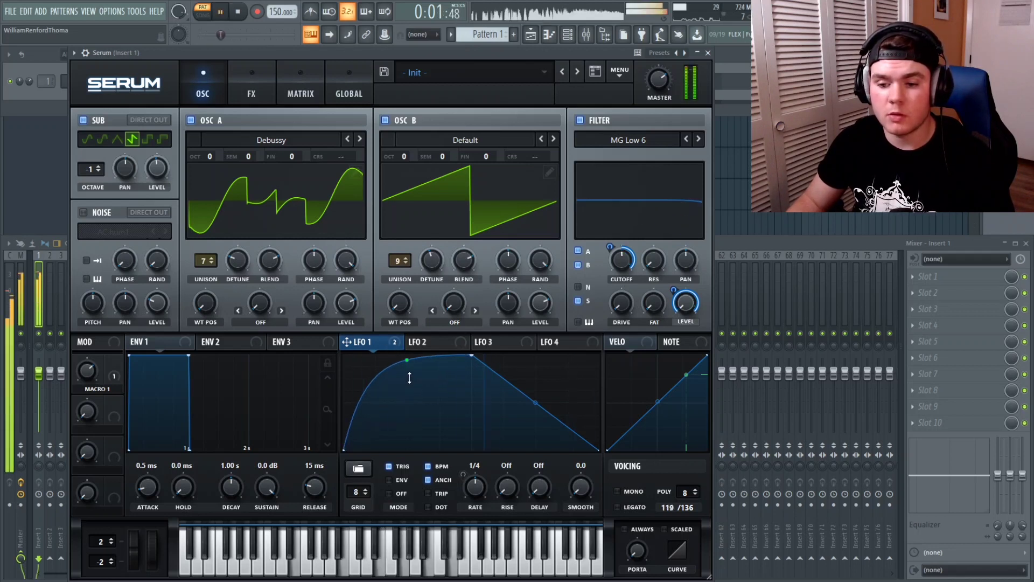
pyautogui.moveTo(528, 401)
pyautogui.mouseDown()
pyautogui.moveTo(529, 414)
pyautogui.moveTo(533, 372)
pyautogui.moveTo(529, 394)
pyautogui.mouseUp()
pyautogui.press('space')
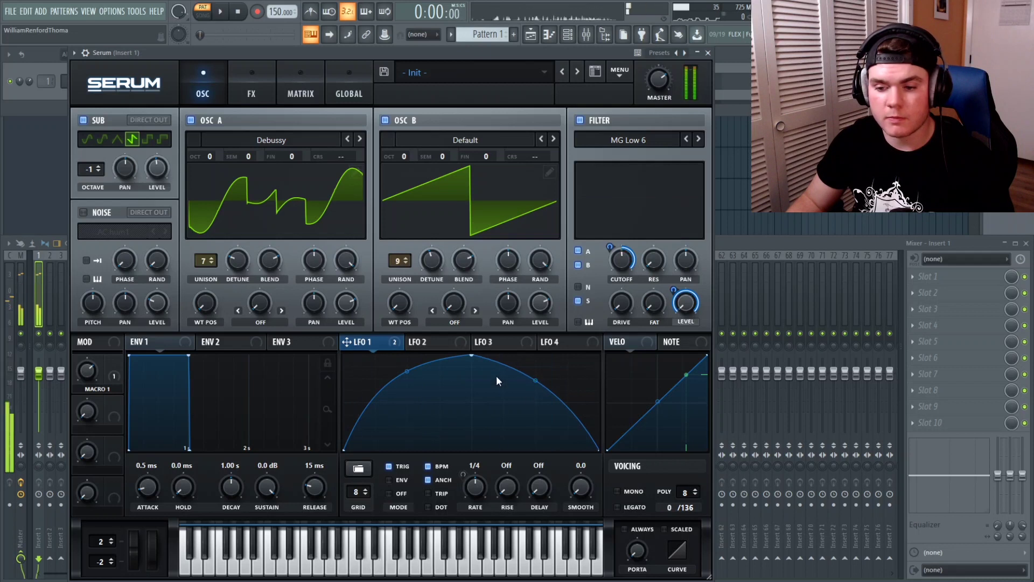
# Shift LFO 1's peak slightly earlier, straighten its rising segment and flatten the curve of its falling segment
pyautogui.moveTo(471, 356); pyautogui.dragTo(396, 388)
pyautogui.press('space')
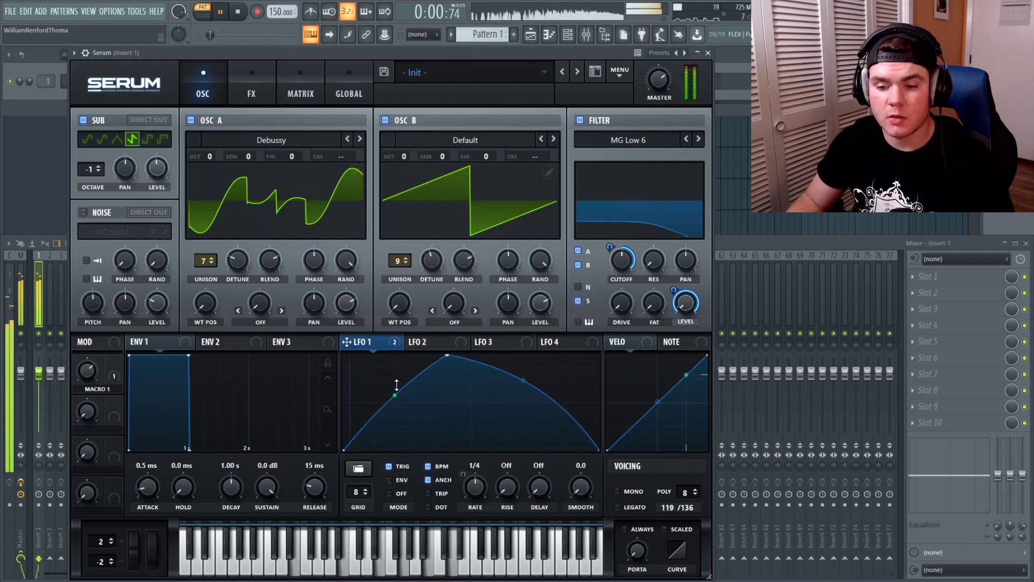
pyautogui.moveTo(522, 380); pyautogui.dragTo(520, 388)
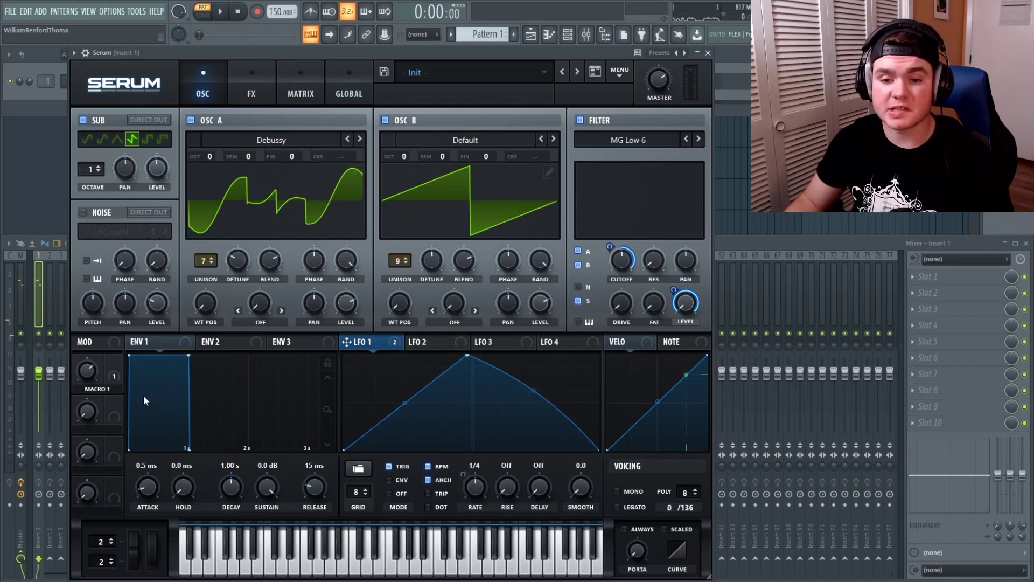
# Sweep Macro 1 during playback and leave it at 52%
pyautogui.press('space')
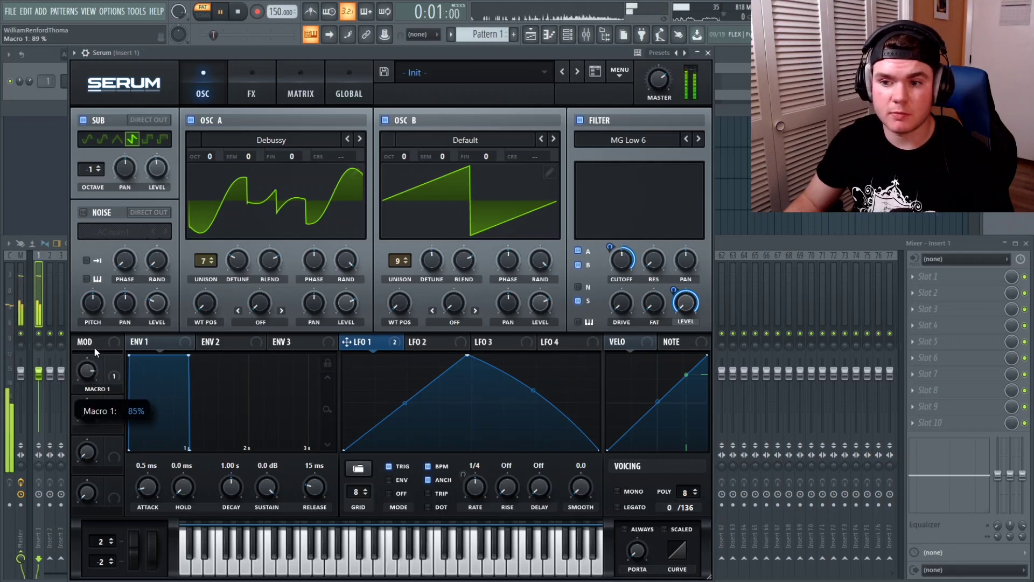
pyautogui.moveTo(95, 341); pyautogui.dragTo(92, 383)
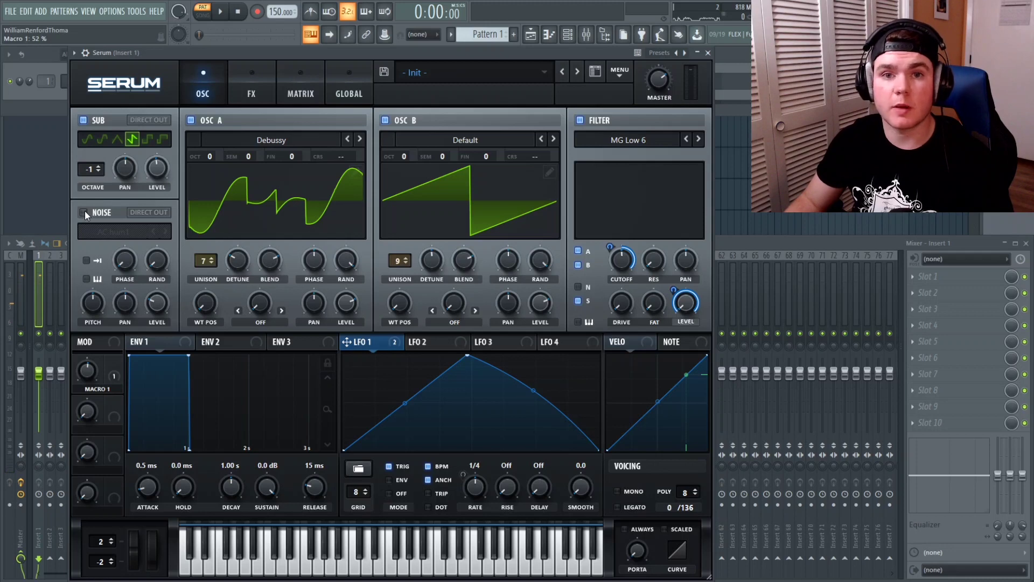
# Switch on the noise oscillator, load the Analog noise J 60 and raise its level
pyautogui.click(84, 212)
pyautogui.click(100, 236)
pyautogui.moveTo(134, 310)
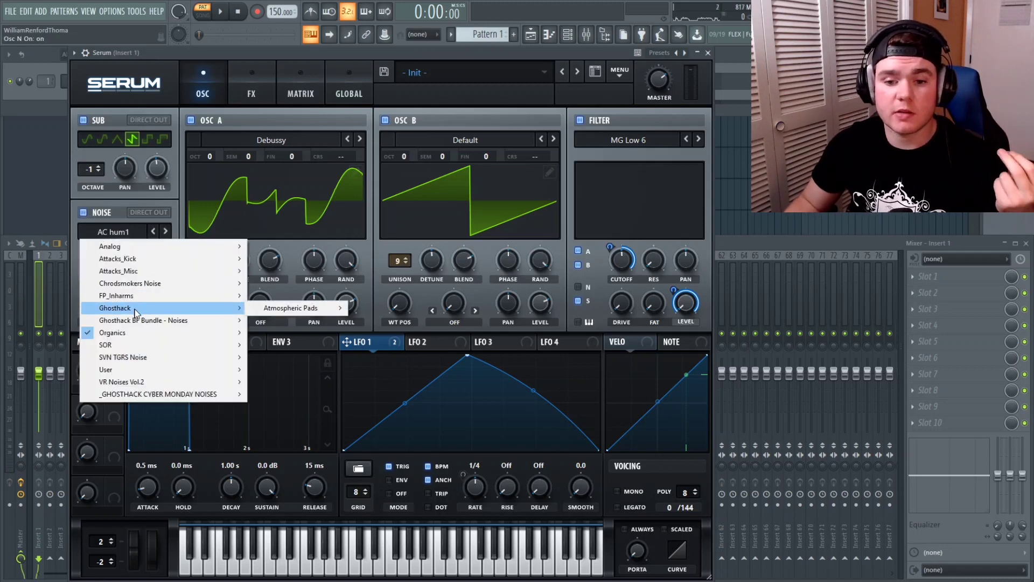
pyautogui.moveTo(134, 338)
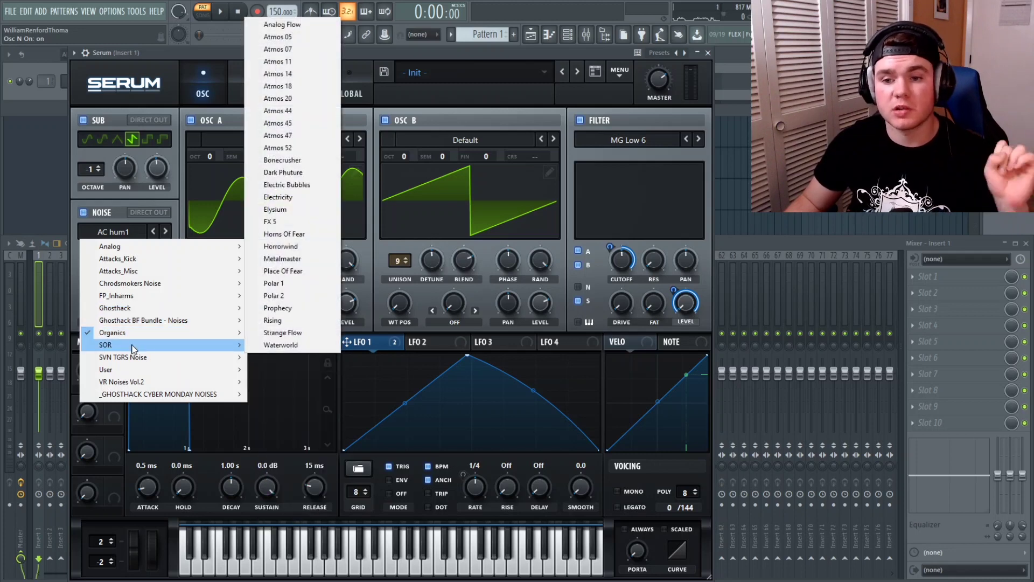
pyautogui.moveTo(138, 248)
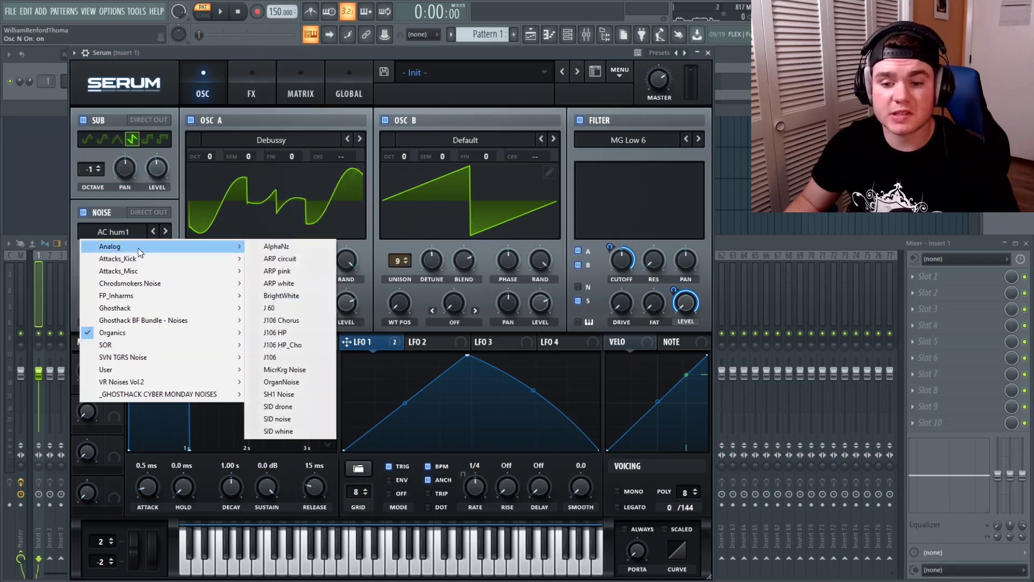
pyautogui.click(277, 308)
pyautogui.moveTo(158, 305); pyautogui.dragTo(162, 276)
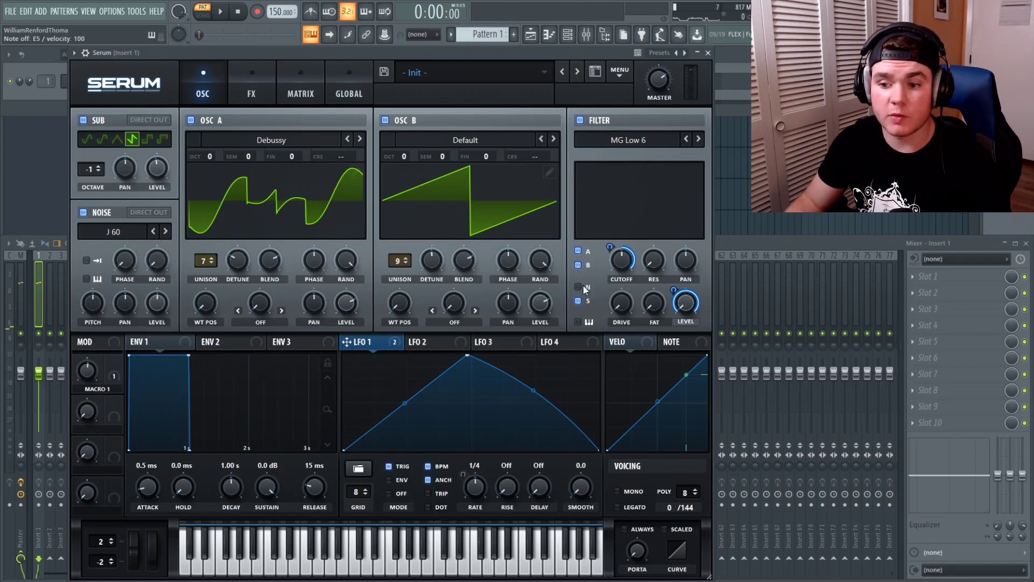
# Route the noise through the filter, adjust its level and compare the sound with noise off and on, leaving it on
pyautogui.press('c')
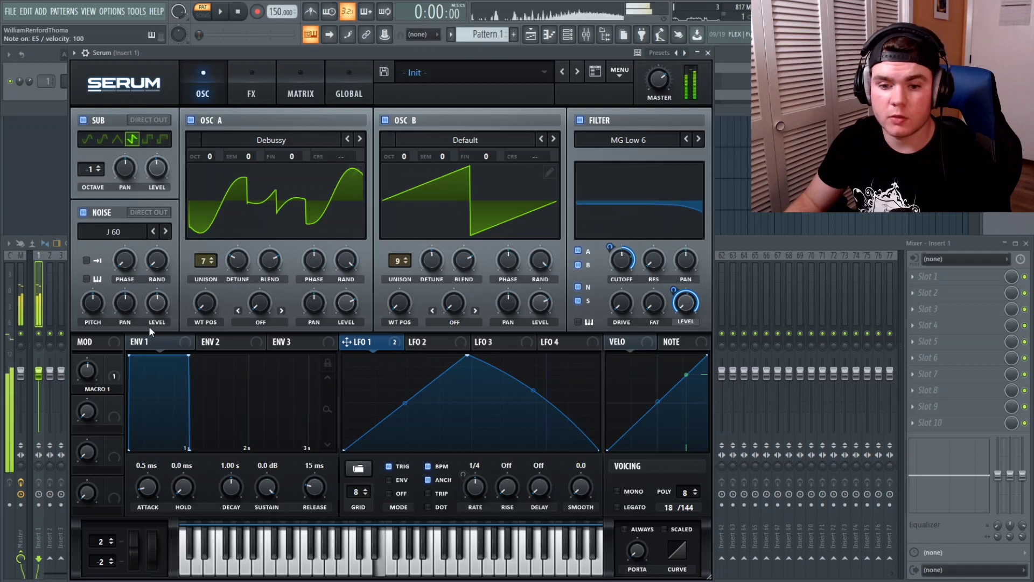
pyautogui.press('space')
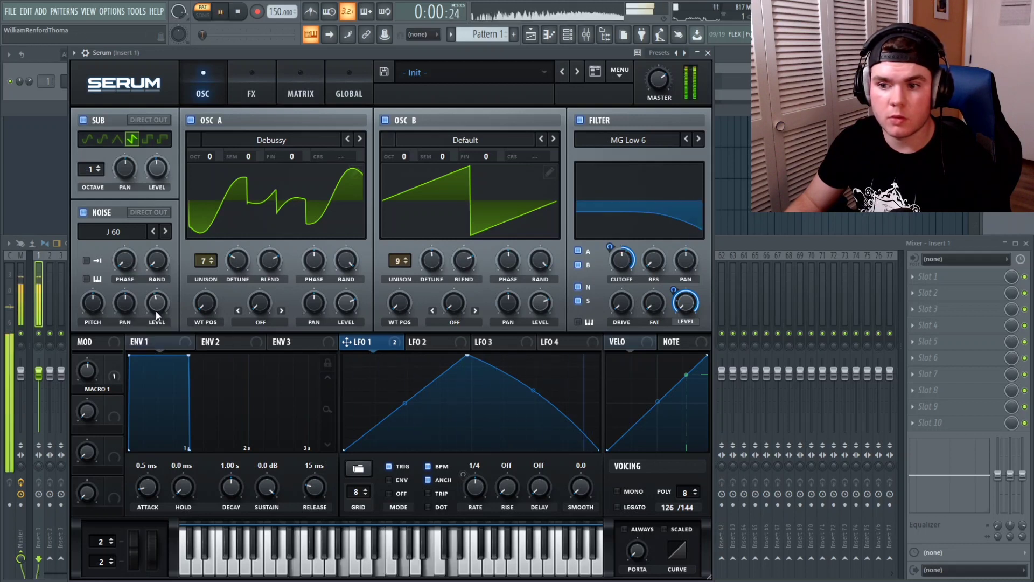
pyautogui.moveTo(160, 306)
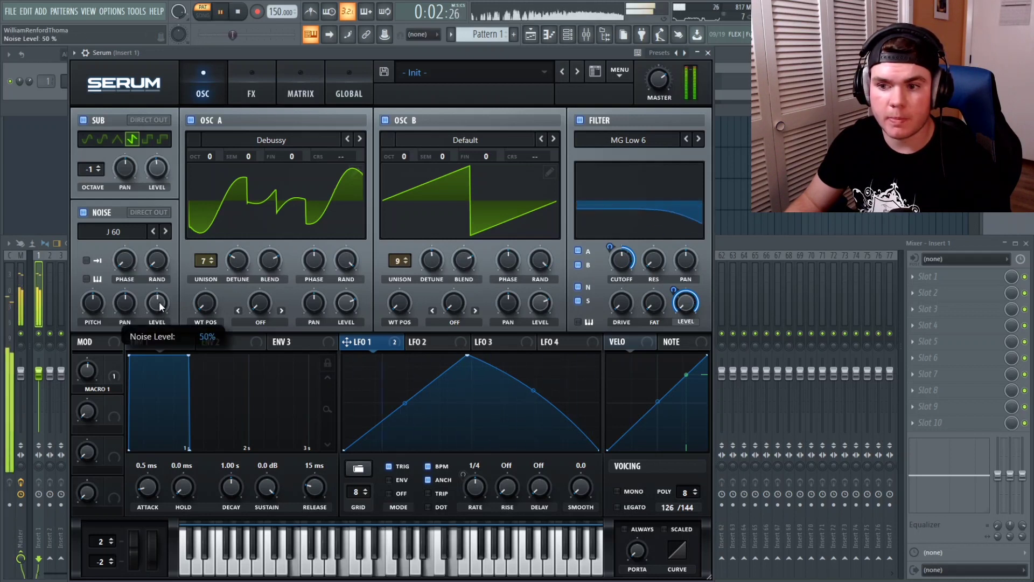
pyautogui.click(87, 214)
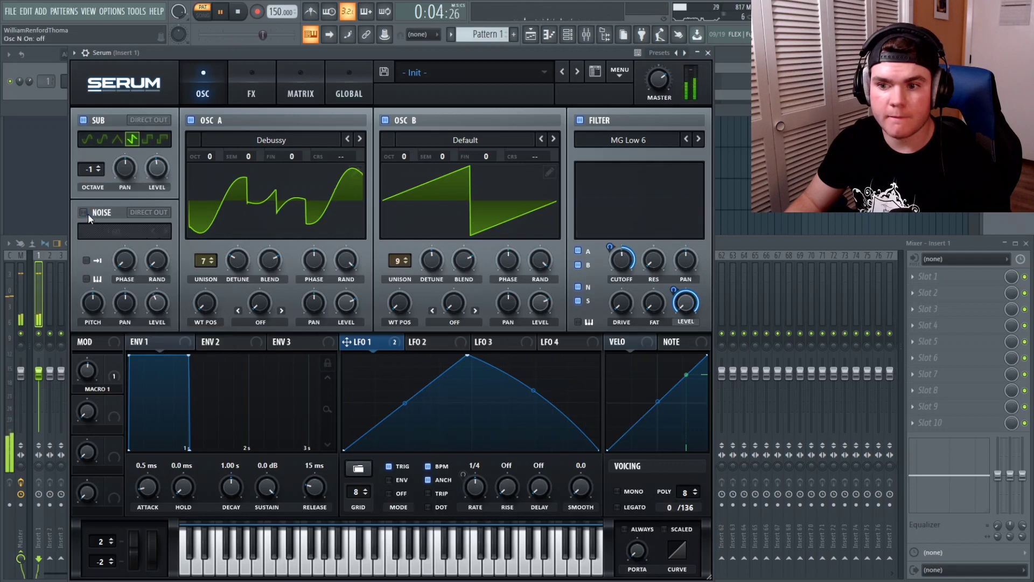
pyautogui.click(88, 213)
pyautogui.press('space')
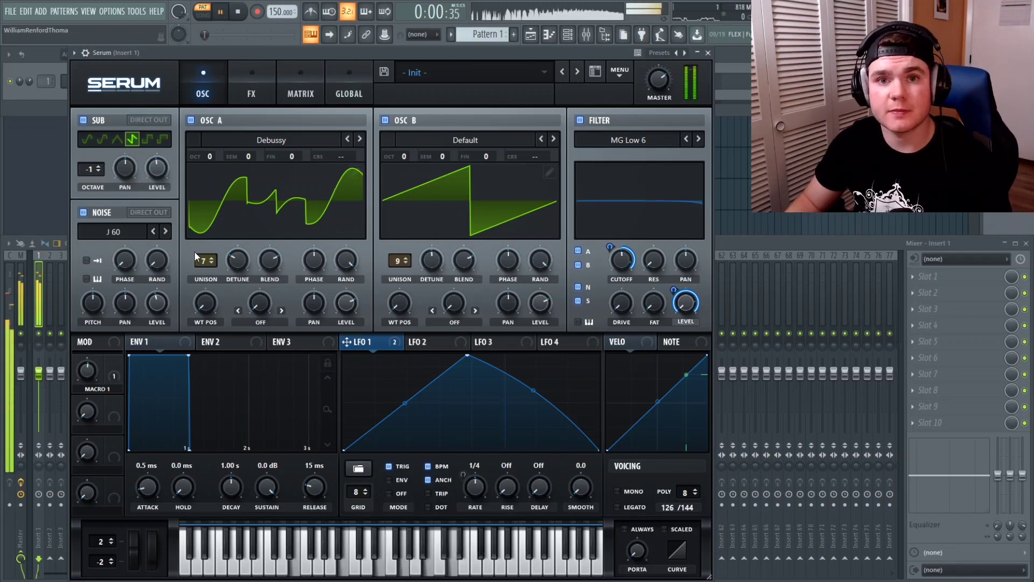
# Switch on the phaser after the chorus in the effects chain and lower its feedback and mix during playback
pyautogui.click(251, 92)
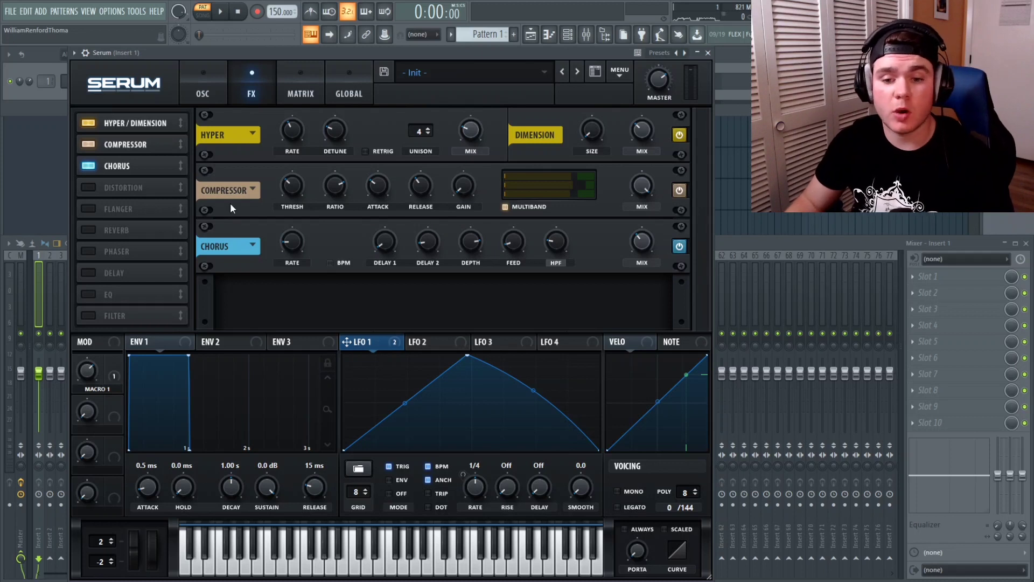
pyautogui.click(88, 251)
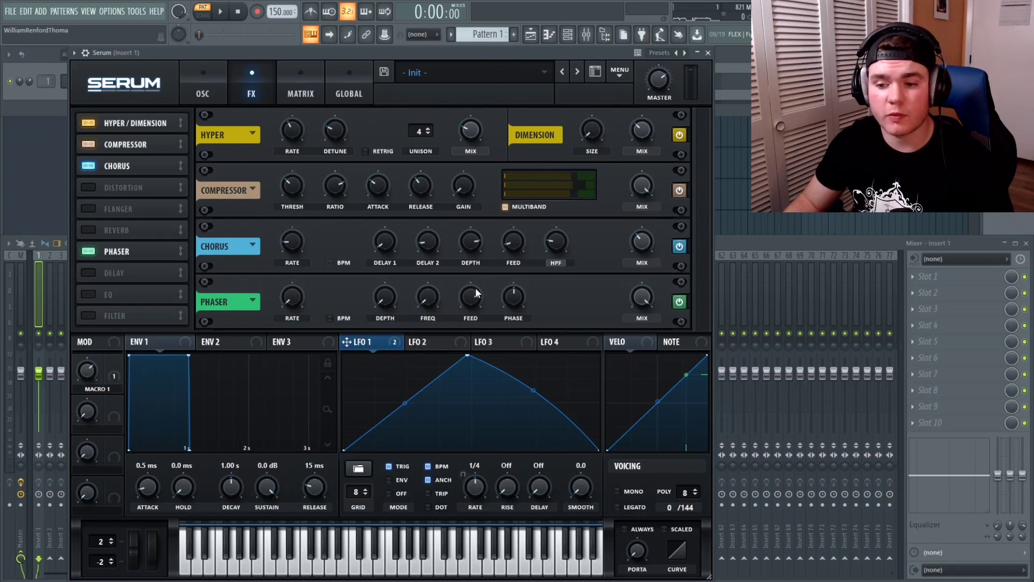
pyautogui.press('space')
pyautogui.moveTo(471, 291); pyautogui.dragTo(467, 308)
pyautogui.moveTo(635, 308); pyautogui.dragTo(615, 319)
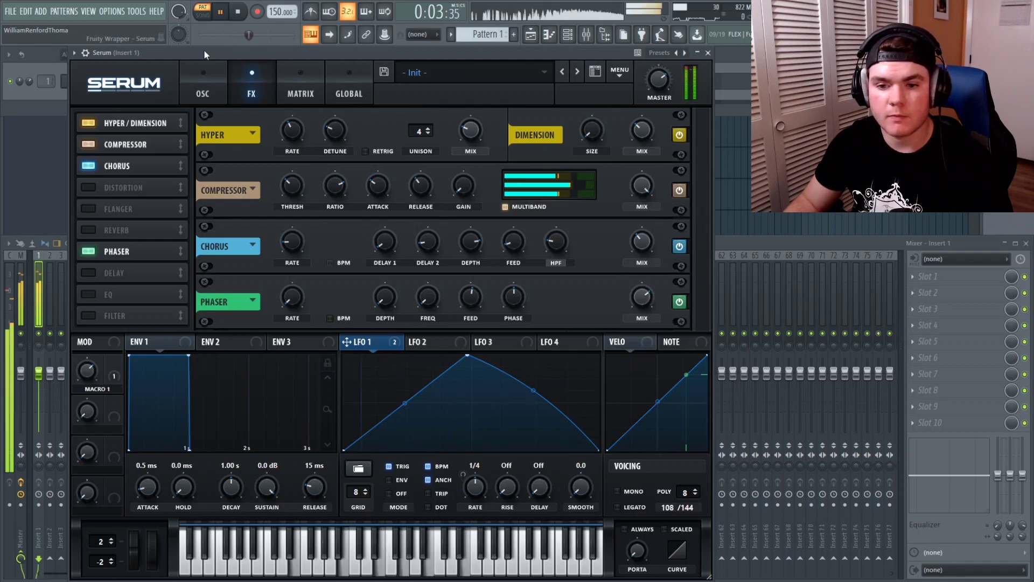
pyautogui.press('space')
# Return to the oscillator view and audition the finished patch with single notes
pyautogui.click(204, 73)
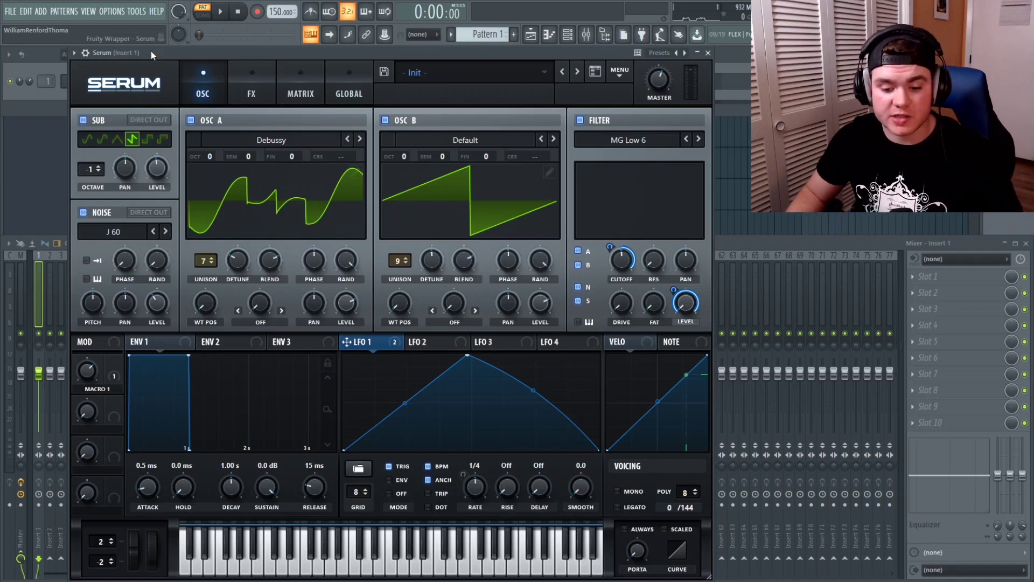
pyautogui.press('z')
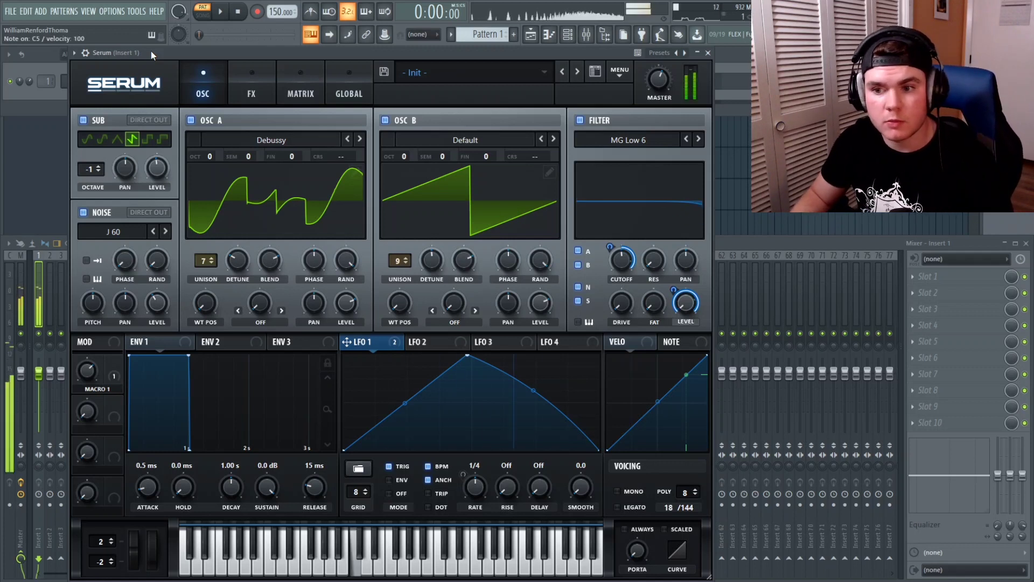